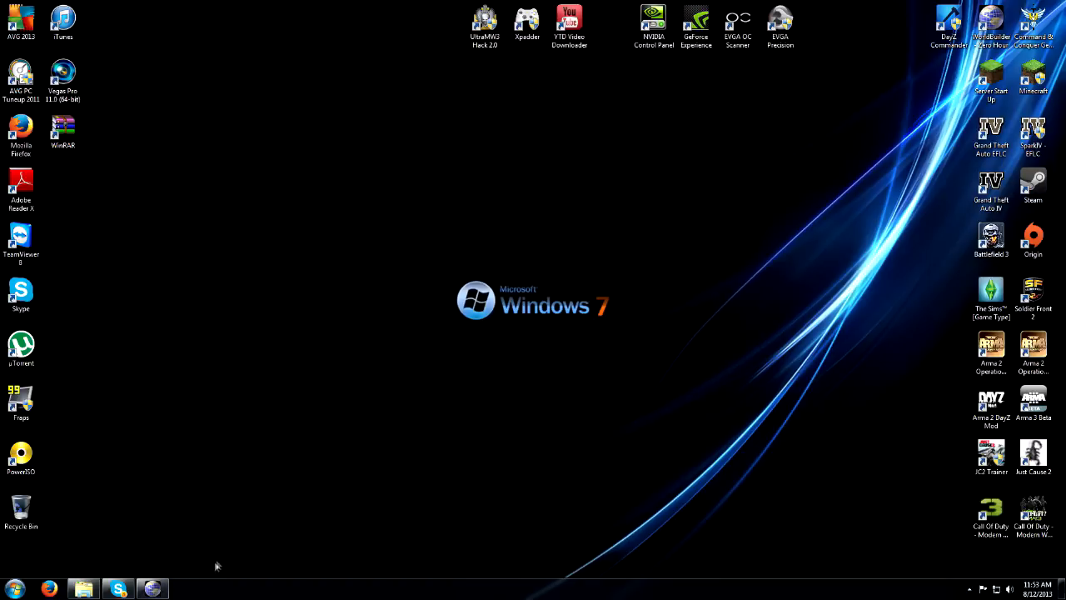
Switch to Generals World Builder and start a new map, discarding the changes to the Mission map.
{"action": "left_click", "coordinate": [151, 589]}
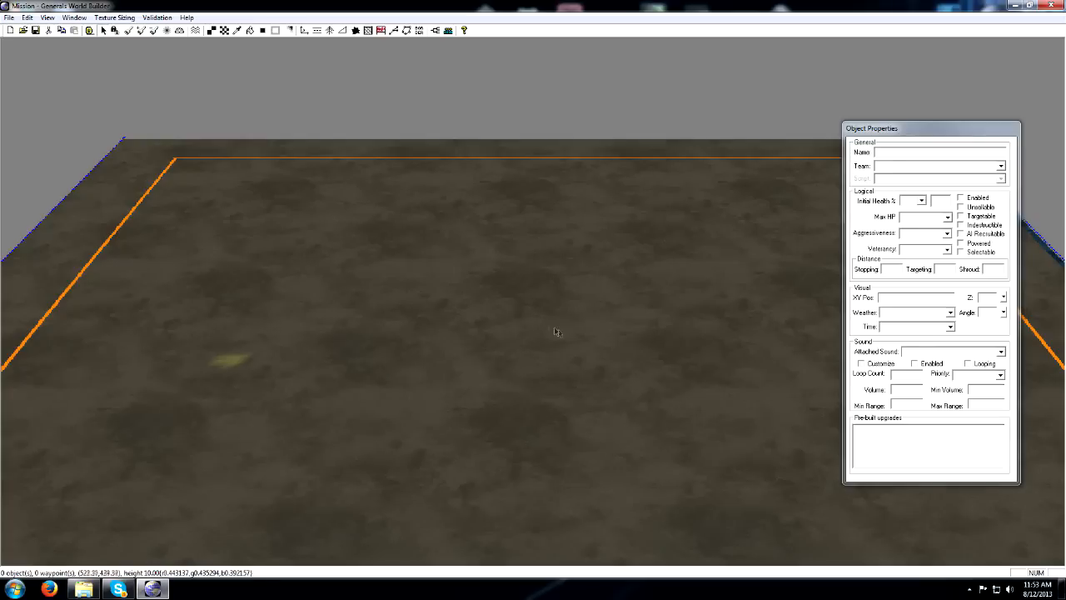
{"action": "scroll", "coordinate": [515, 319], "scroll_direction": "down", "scroll_amount": 3}
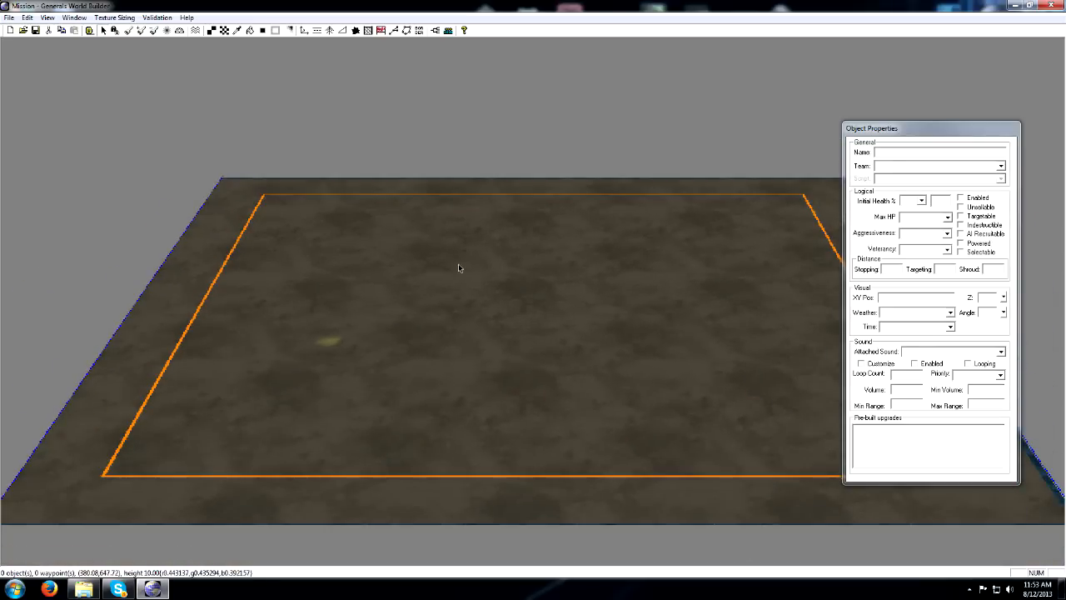
{"action": "scroll", "coordinate": [568, 263], "scroll_direction": "up", "scroll_amount": 1}
{"action": "right_click_drag", "start_coordinate": [568, 263], "coordinate": [545, 279]}
{"action": "scroll", "coordinate": [544, 279], "scroll_direction": "down", "scroll_amount": 1}
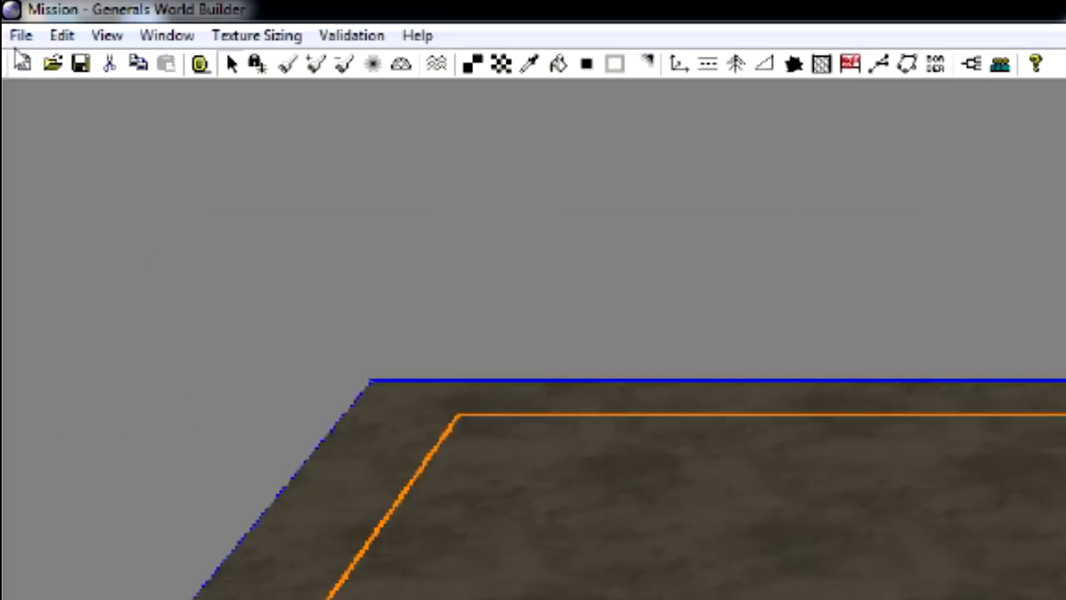
{"action": "left_click", "coordinate": [21, 35]}
{"action": "left_click", "coordinate": [48, 65]}
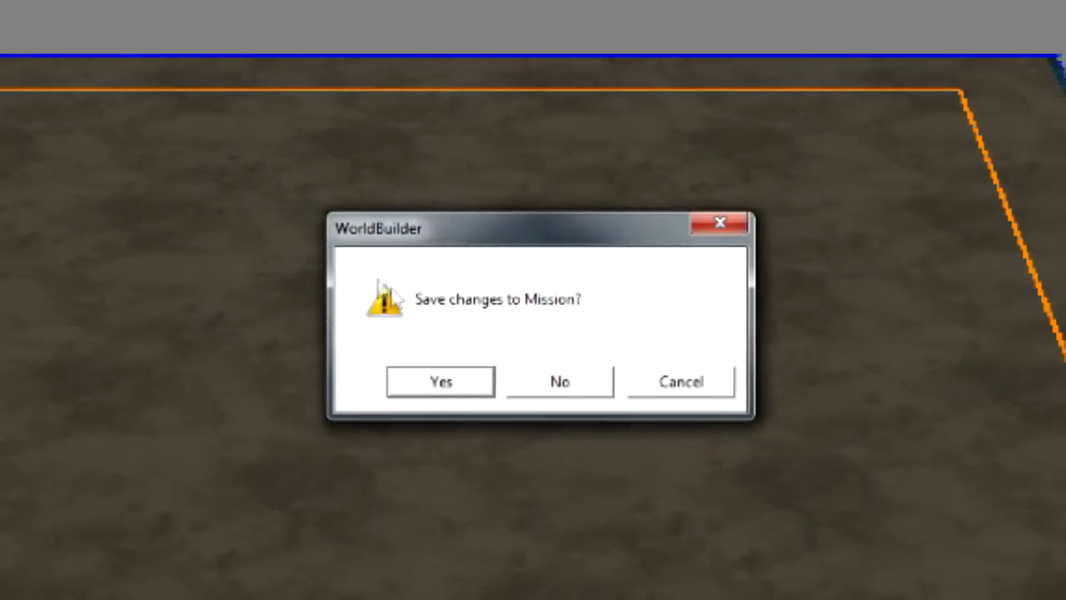
{"action": "left_click", "coordinate": [545, 387]}
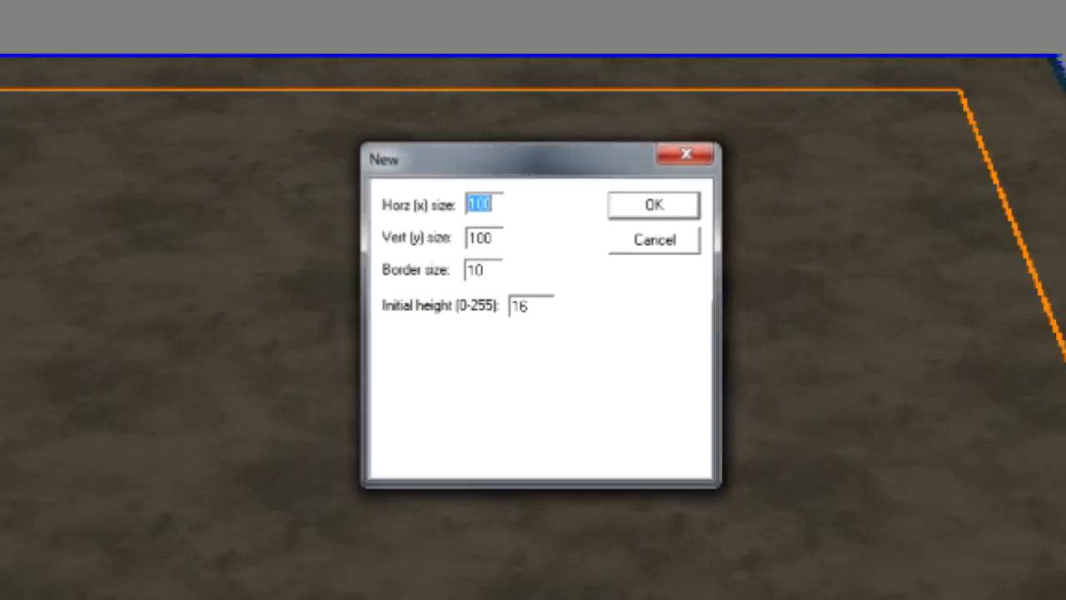
Create the map with horizontal and vertical sizes of 100, a border size of 10 and an initial height of 16.
{"action": "left_click", "coordinate": [482, 269]}
{"action": "left_click_drag", "start_coordinate": [482, 269], "coordinate": [461, 278]}
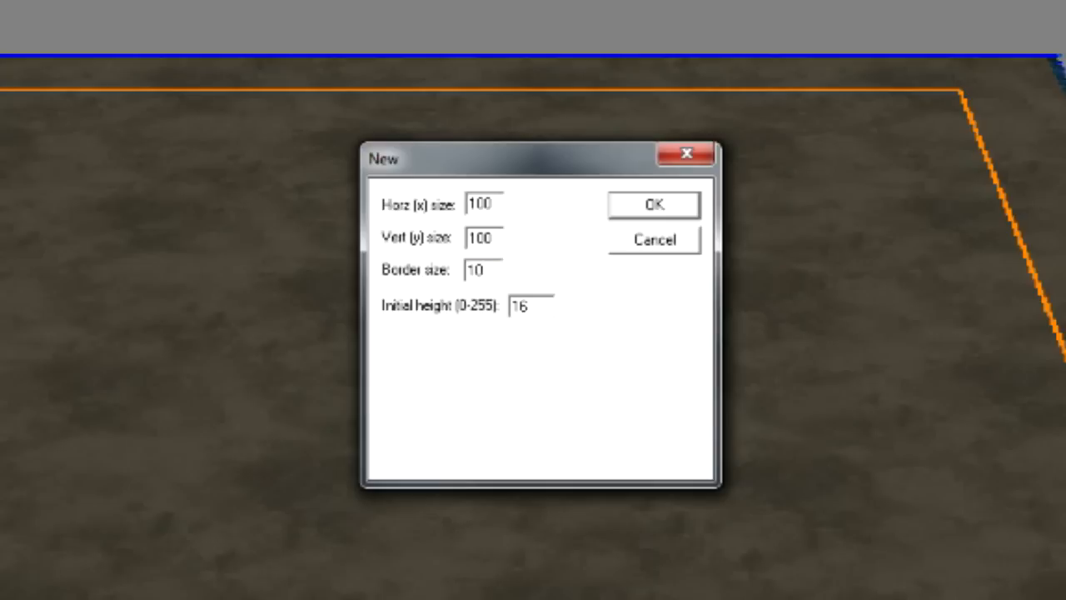
{"action": "left_click_drag", "start_coordinate": [492, 205], "coordinate": [464, 206]}
{"action": "left_click", "coordinate": [493, 238]}
{"action": "left_click_drag", "start_coordinate": [541, 306], "coordinate": [523, 307]}
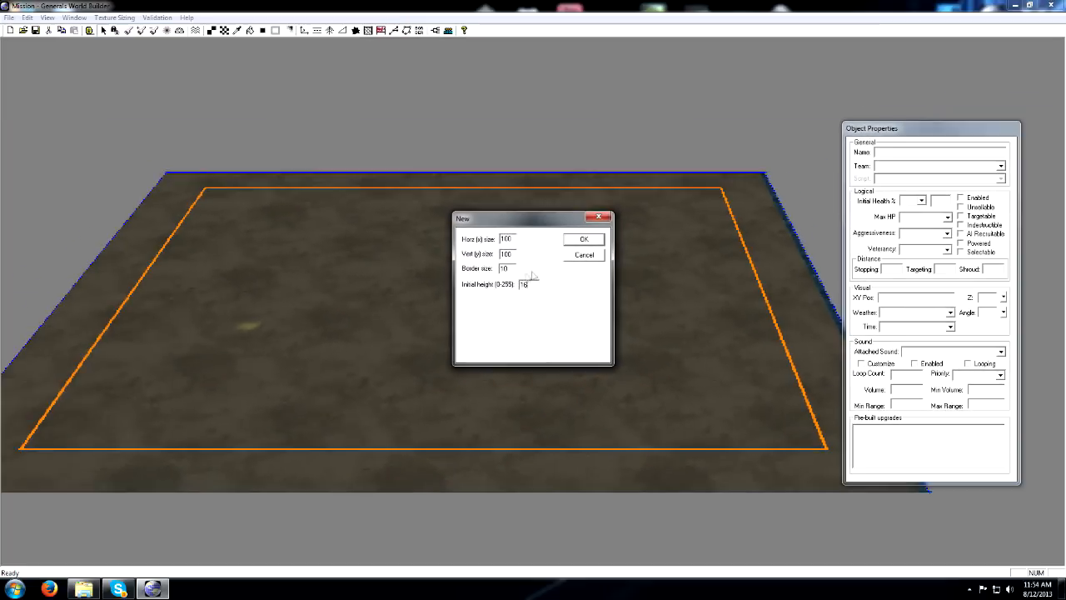
{"action": "left_click", "coordinate": [651, 211]}
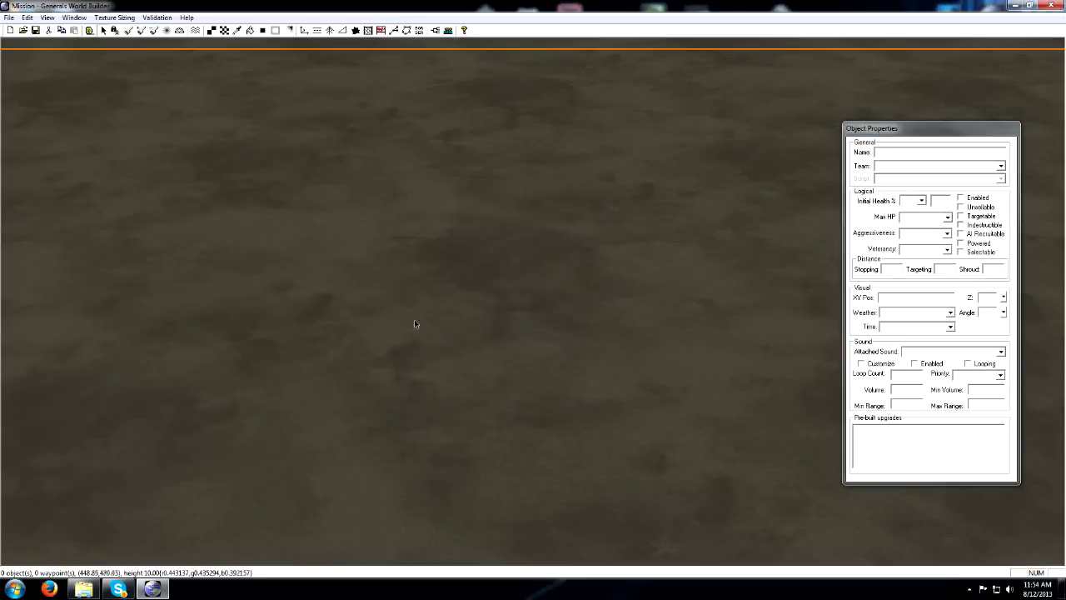
Examine the new map's playable area, its outer border and the map boundary display option.
{"action": "scroll", "coordinate": [413, 324], "scroll_direction": "down", "scroll_amount": 4}
{"action": "right_click_drag", "start_coordinate": [432, 226], "coordinate": [518, 273]}
{"action": "scroll", "coordinate": [443, 333], "scroll_direction": "down", "scroll_amount": 2}
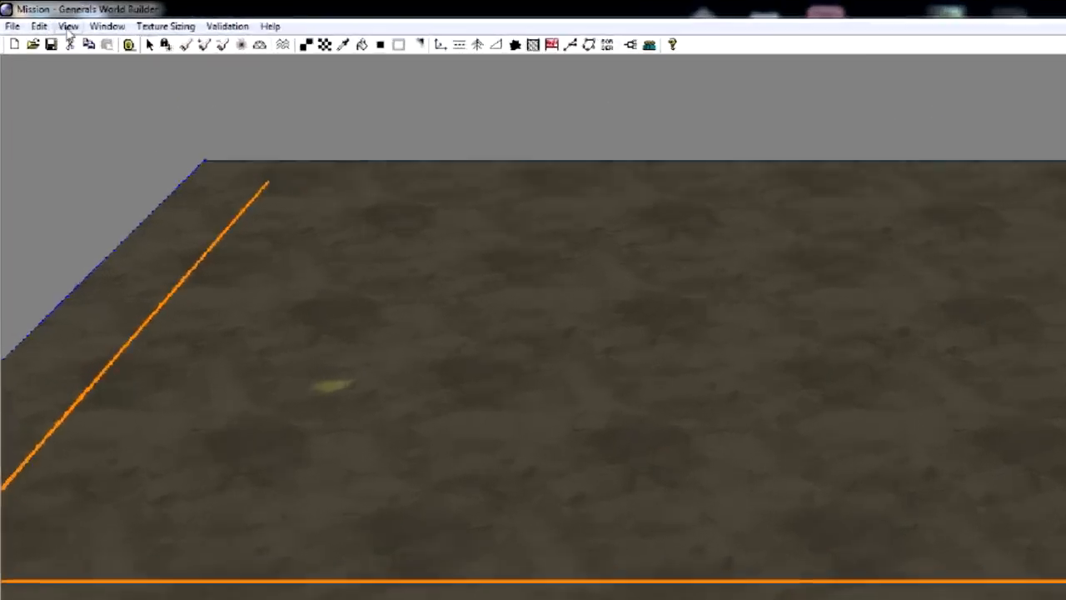
{"action": "left_click", "coordinate": [68, 26]}
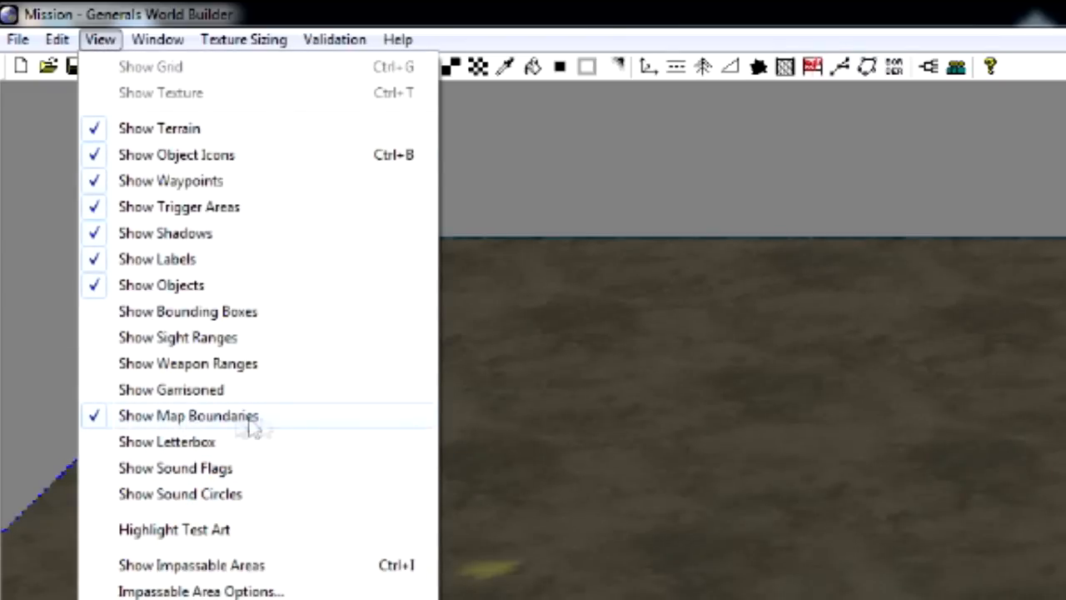
{"action": "left_click", "coordinate": [281, 424]}
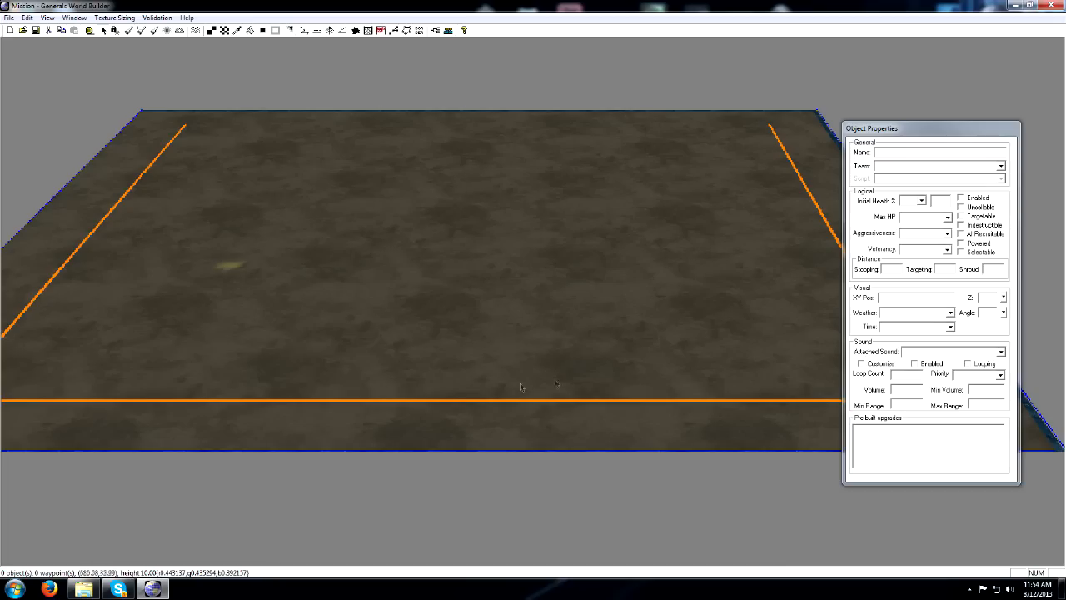
{"action": "scroll", "coordinate": [565, 376], "scroll_direction": "down", "scroll_amount": 1}
{"action": "middle_click_drag", "start_coordinate": [707, 230], "coordinate": [505, 229]}
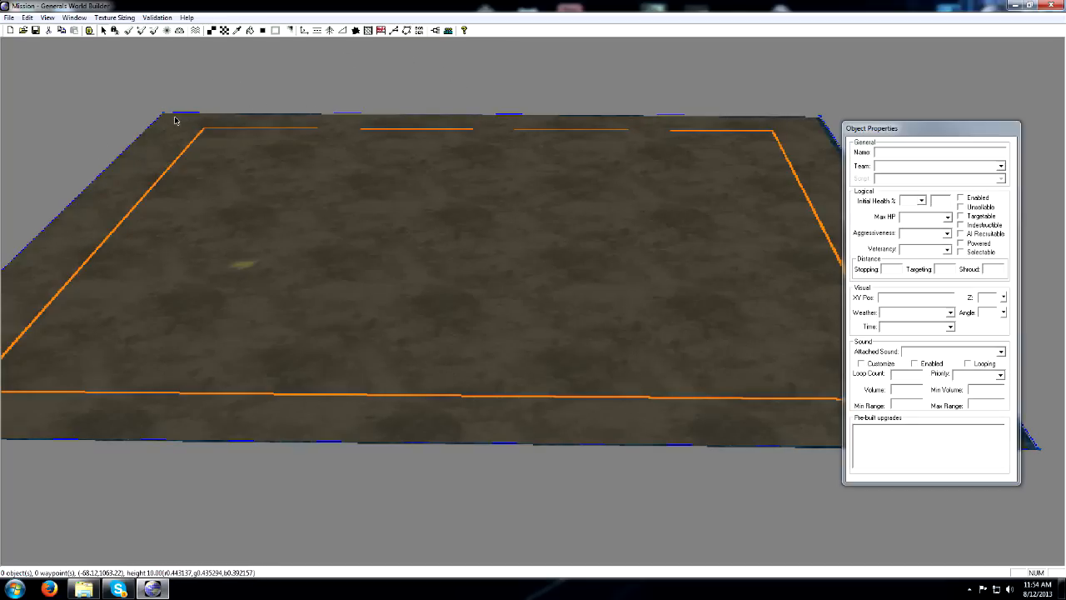
{"action": "scroll", "coordinate": [678, 398], "scroll_direction": "down", "scroll_amount": 2}
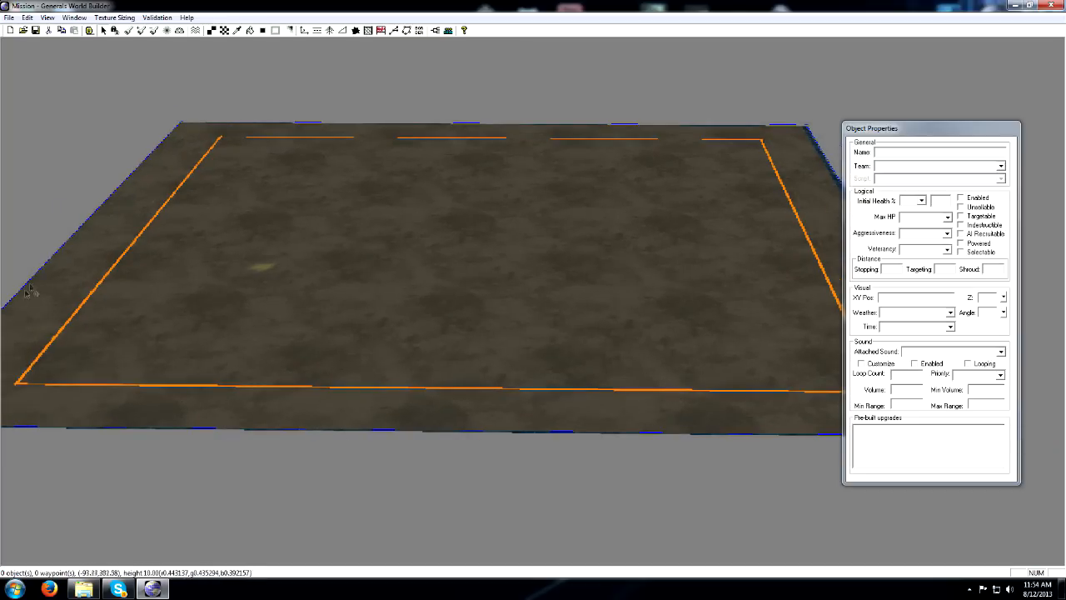
{"action": "scroll", "coordinate": [528, 386], "scroll_direction": "down", "scroll_amount": 1}
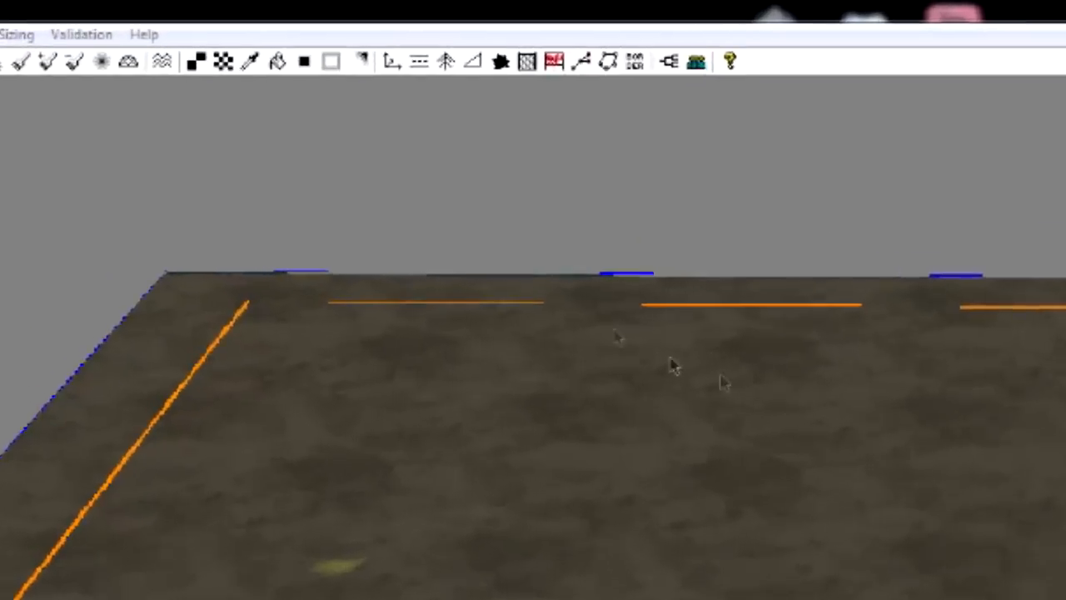
Activate the terrain material painting tool and ignore the assertion failures.
{"action": "left_click", "coordinate": [211, 90]}
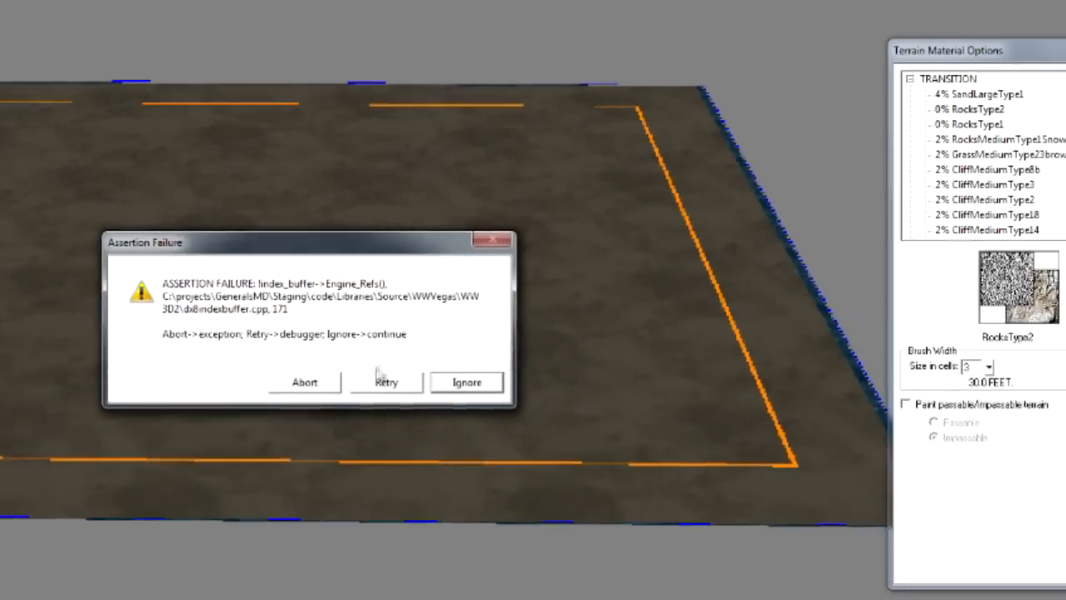
{"action": "left_click", "coordinate": [433, 364]}
{"action": "left_click", "coordinate": [246, 347]}
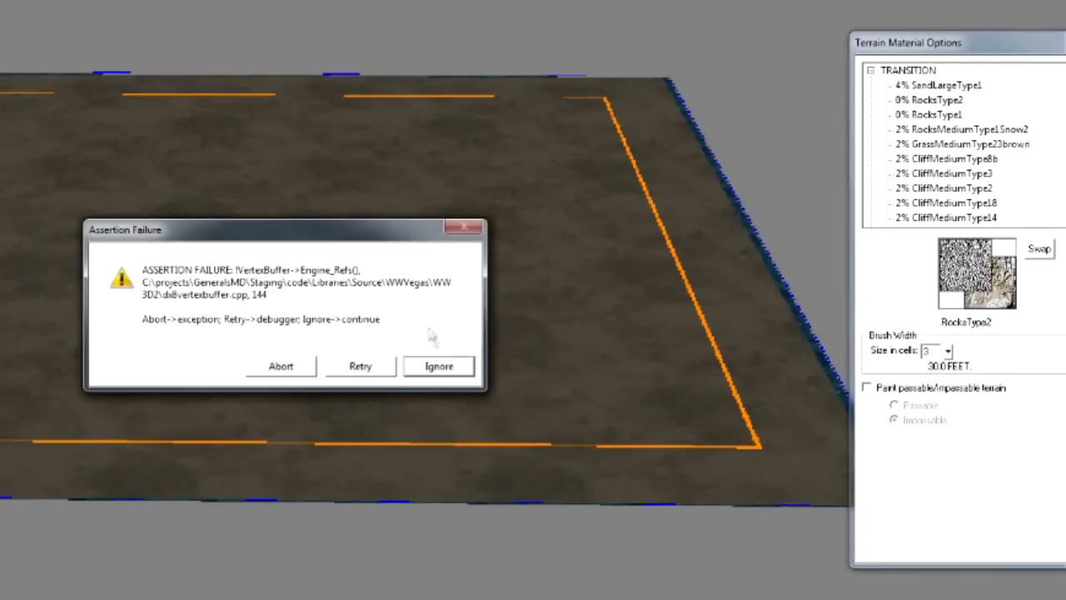
{"action": "left_click", "coordinate": [450, 374]}
{"action": "left_click", "coordinate": [261, 341]}
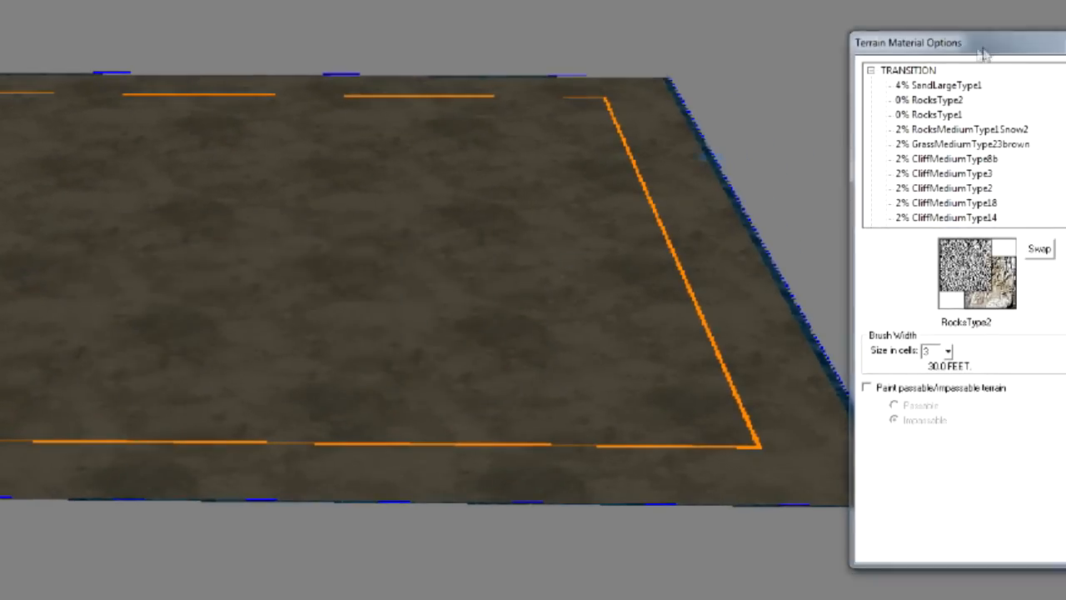
Pick GrassType1 from the RESIDENTIAL textures as the terrain painting material.
{"action": "left_click_drag", "start_coordinate": [981, 48], "coordinate": [580, 55]}
{"action": "left_click_drag", "start_coordinate": [664, 87], "coordinate": [666, 174]}
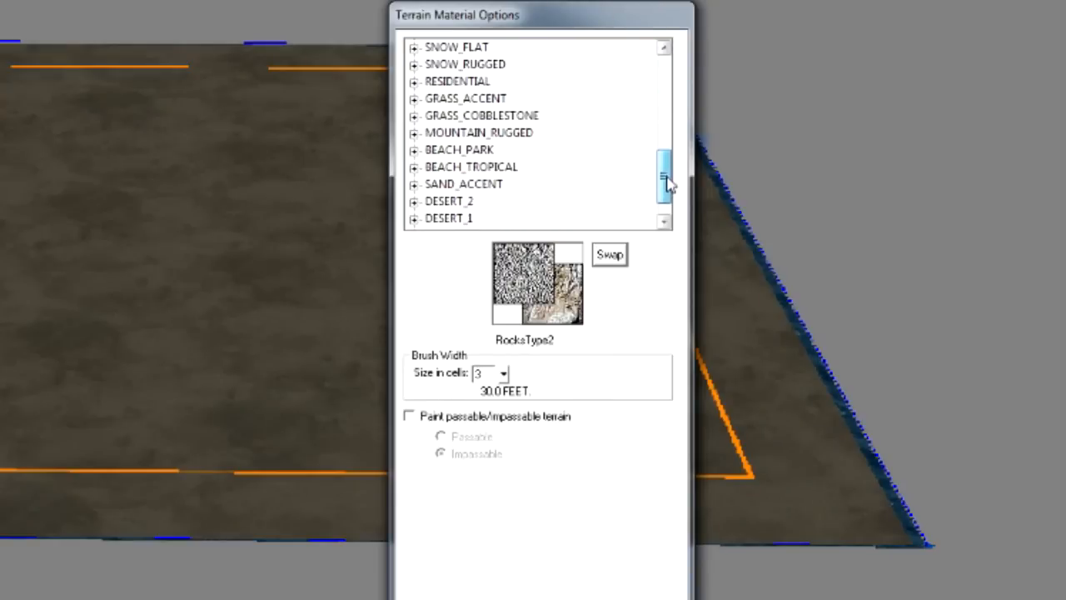
{"action": "left_click", "coordinate": [414, 81]}
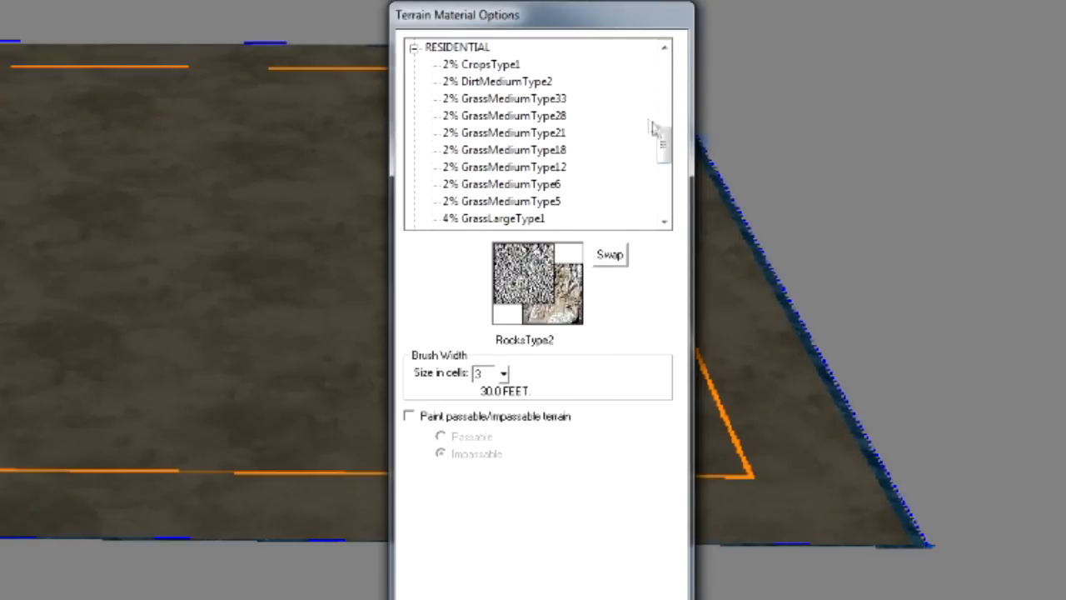
{"action": "scroll", "coordinate": [666, 154], "scroll_direction": "down", "scroll_amount": 2}
{"action": "left_click", "coordinate": [479, 169]}
{"action": "left_click", "coordinate": [476, 155]}
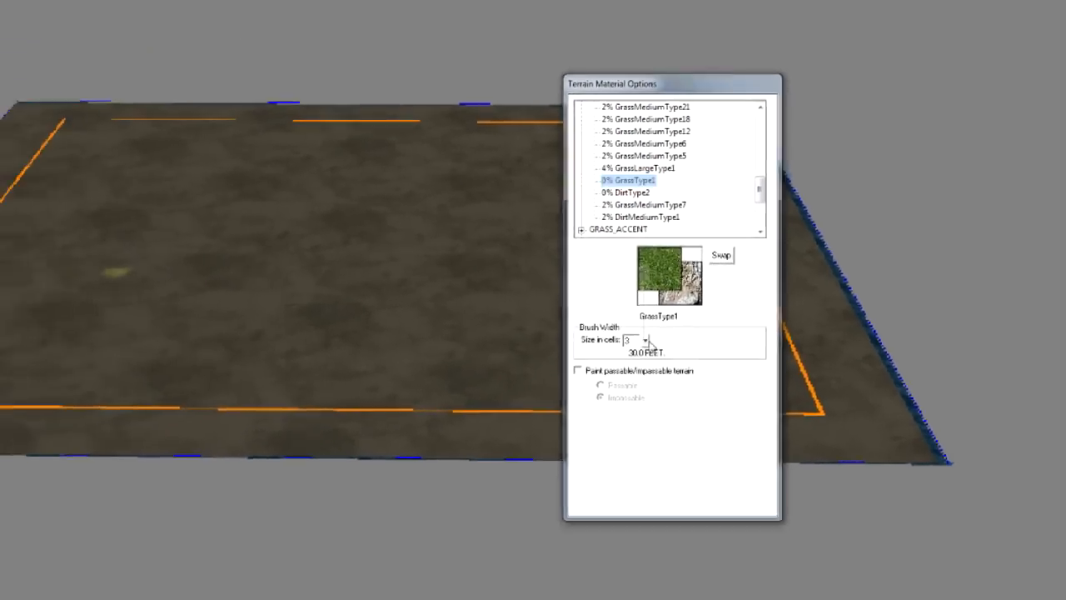
Enlarge the brush width and paint the whole map with the GrassType1 texture.
{"action": "left_click_drag", "start_coordinate": [503, 374], "coordinate": [501, 279]}
{"action": "mouse_move", "coordinate": [403, 200]}
{"action": "left_mouse_down"}
{"action": "mouse_move", "coordinate": [343, 305]}
{"action": "mouse_move", "coordinate": [733, 233]}
{"action": "mouse_move", "coordinate": [695, 138]}
{"action": "left_mouse_up"}
{"action": "left_click_drag", "start_coordinate": [751, 120], "coordinate": [905, 120]}
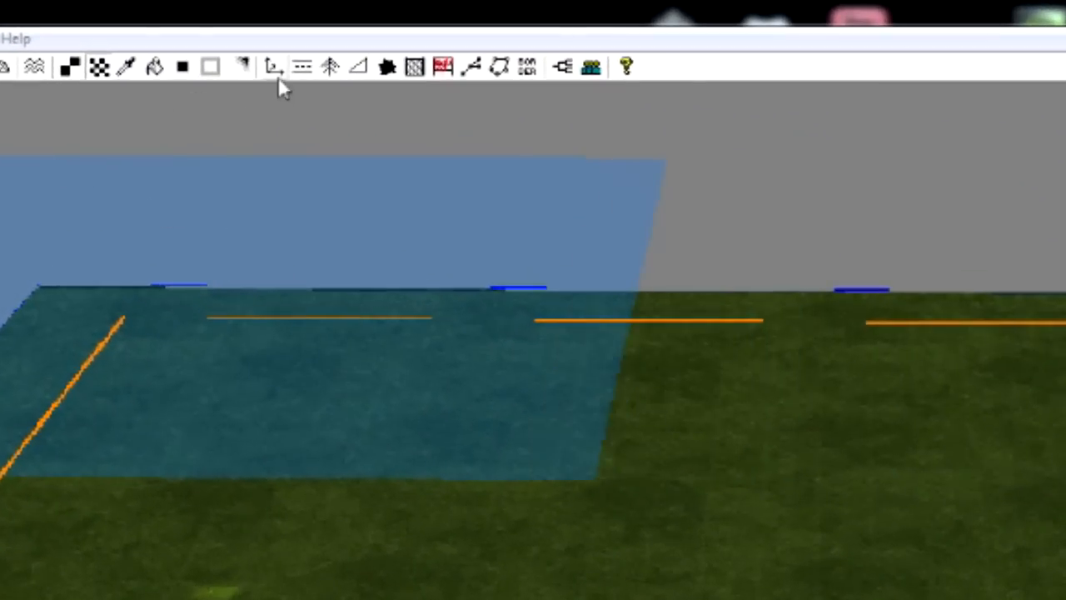
Lay a straight FourLane road across the middle of the map, from the far border to the near border.
{"action": "left_click", "coordinate": [301, 68]}
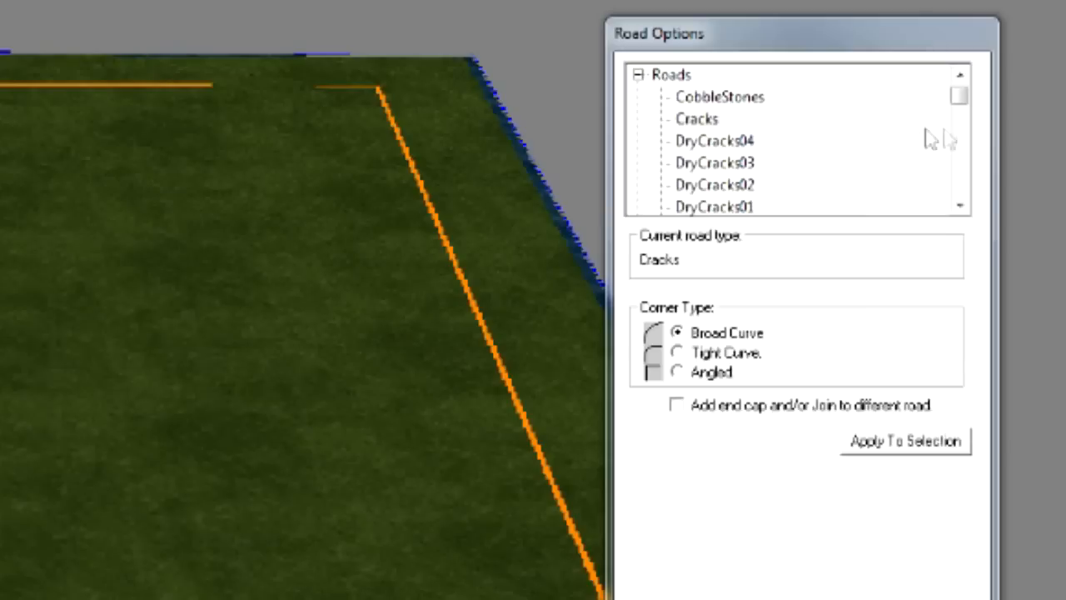
{"action": "mouse_move", "coordinate": [964, 104]}
{"action": "left_mouse_down"}
{"action": "mouse_move", "coordinate": [980, 200]}
{"action": "mouse_move", "coordinate": [981, 189]}
{"action": "left_mouse_up"}
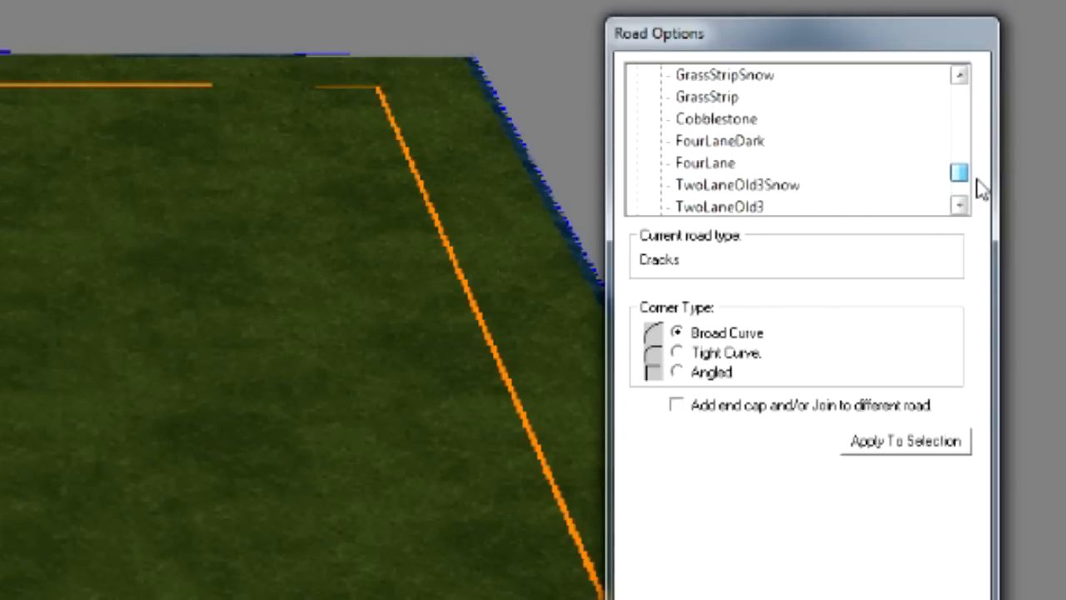
{"action": "left_click", "coordinate": [705, 163]}
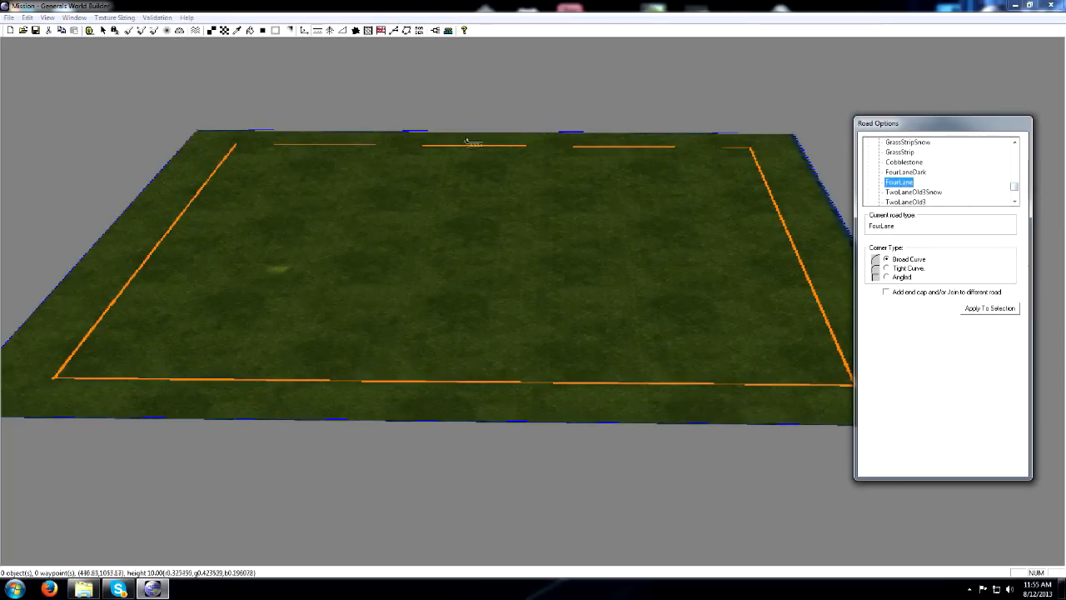
{"action": "left_click_drag", "start_coordinate": [485, 145], "coordinate": [439, 401]}
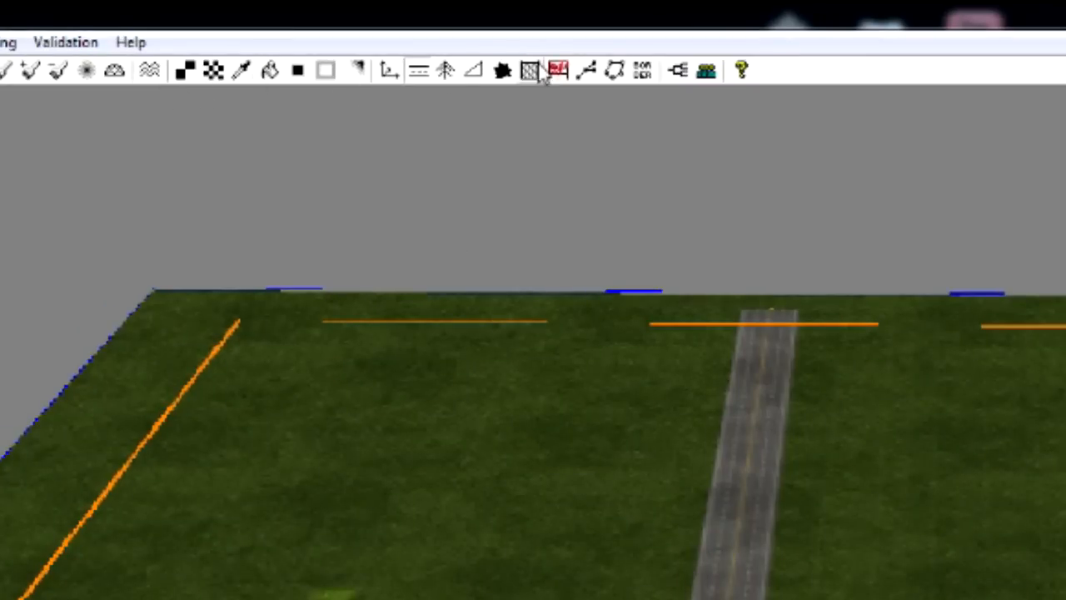
Set the first three grove tree types to Bush03, TreeBamboo02 and TreeDogwood7.
{"action": "left_click", "coordinate": [446, 72]}
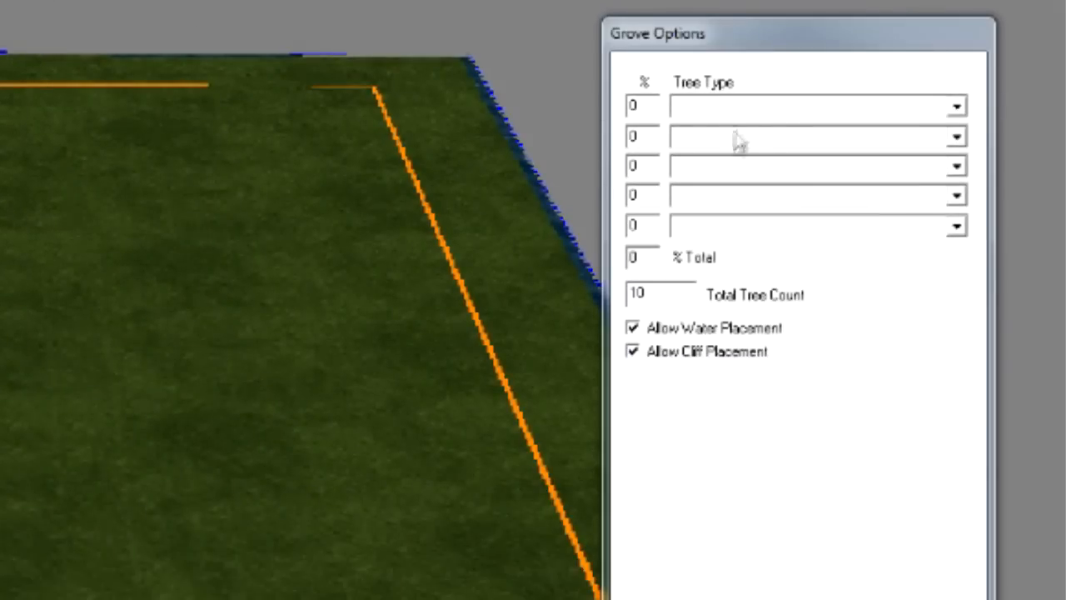
{"action": "left_click", "coordinate": [964, 108]}
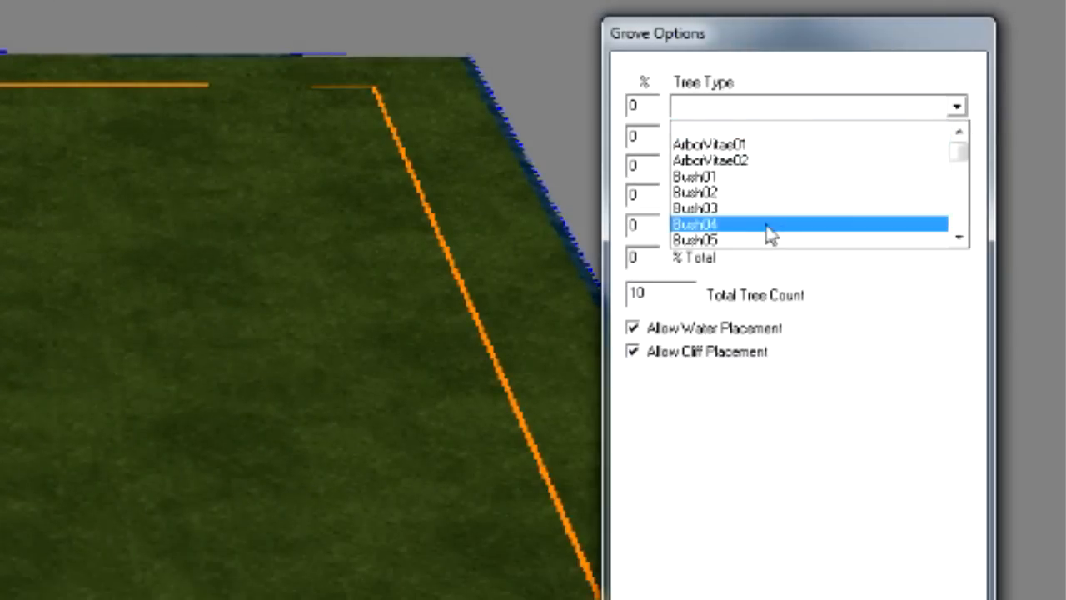
{"action": "left_click", "coordinate": [775, 208]}
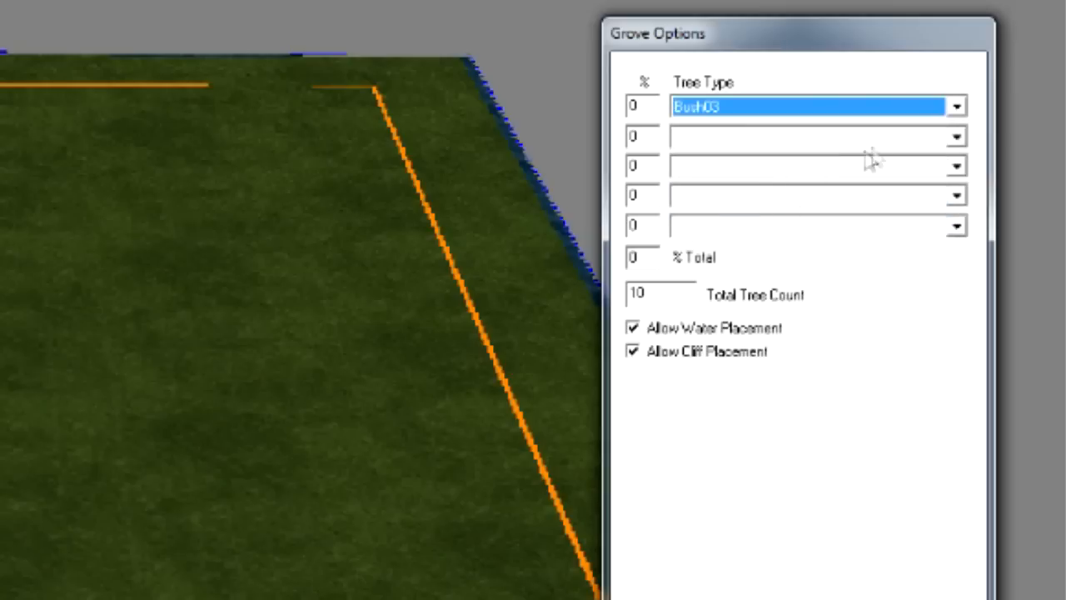
{"action": "left_click", "coordinate": [966, 138]}
{"action": "scroll", "coordinate": [830, 246], "scroll_direction": "down", "scroll_amount": 5}
{"action": "scroll", "coordinate": [791, 225], "scroll_direction": "down", "scroll_amount": 3}
{"action": "scroll", "coordinate": [779, 227], "scroll_direction": "down", "scroll_amount": 5}
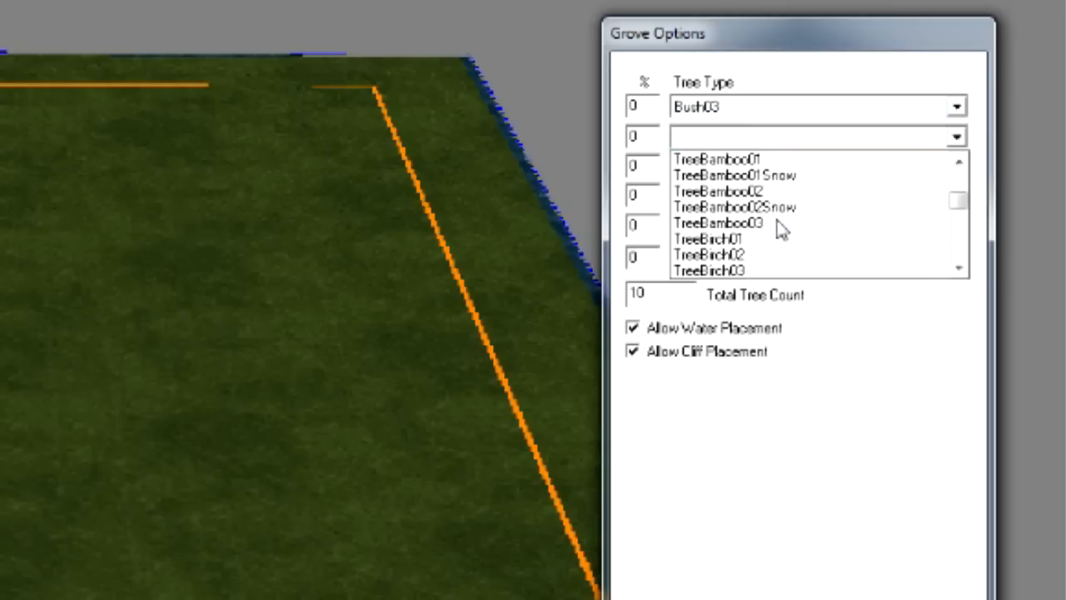
{"action": "left_click", "coordinate": [760, 195]}
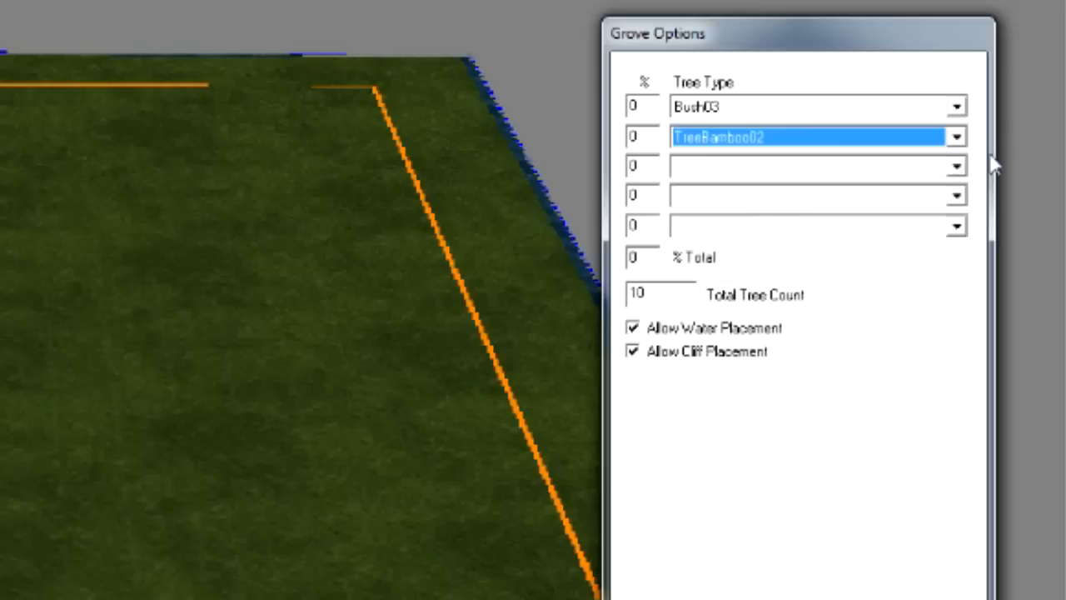
{"action": "left_click", "coordinate": [956, 166]}
{"action": "scroll", "coordinate": [792, 266], "scroll_direction": "down", "scroll_amount": 10}
{"action": "scroll", "coordinate": [795, 267], "scroll_direction": "down", "scroll_amount": 5}
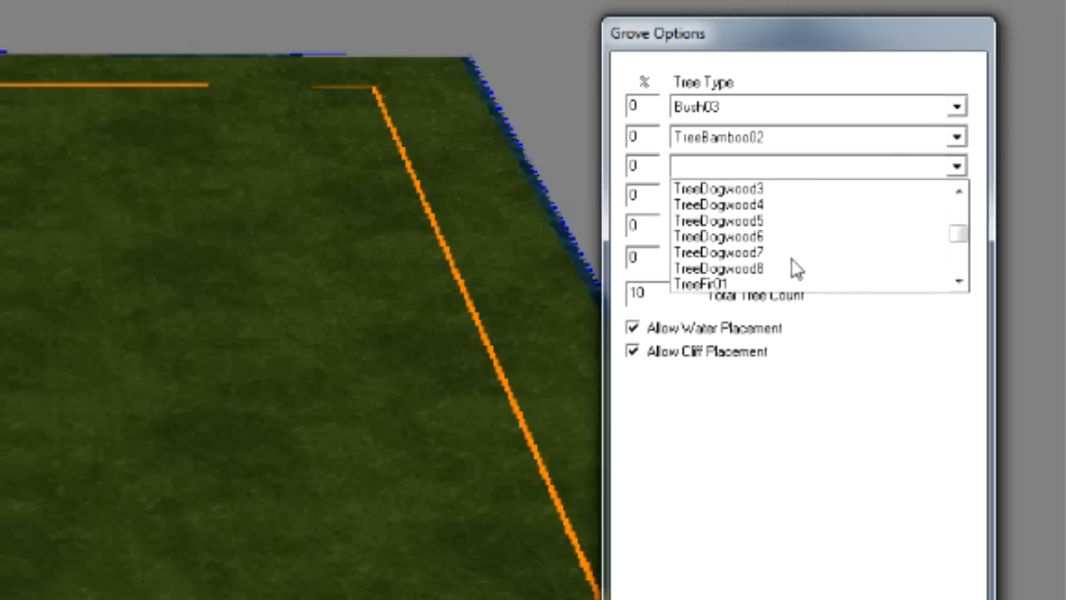
{"action": "left_click", "coordinate": [740, 253]}
Set the grove mix to 25% Bush03, 50% TreeBamboo02 and 25% TreeDogwood7, with a total tree count of 15.
{"action": "double_click", "coordinate": [633, 106]}
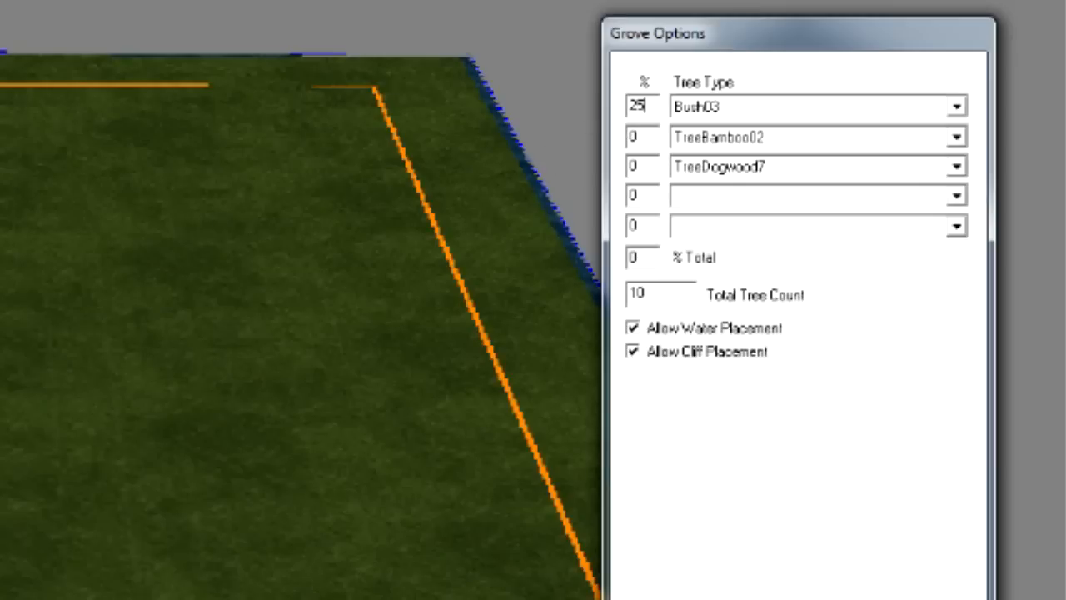
{"action": "type", "text": "50"}
{"action": "double_click", "coordinate": [637, 293]}
{"action": "type", "text": "15"}
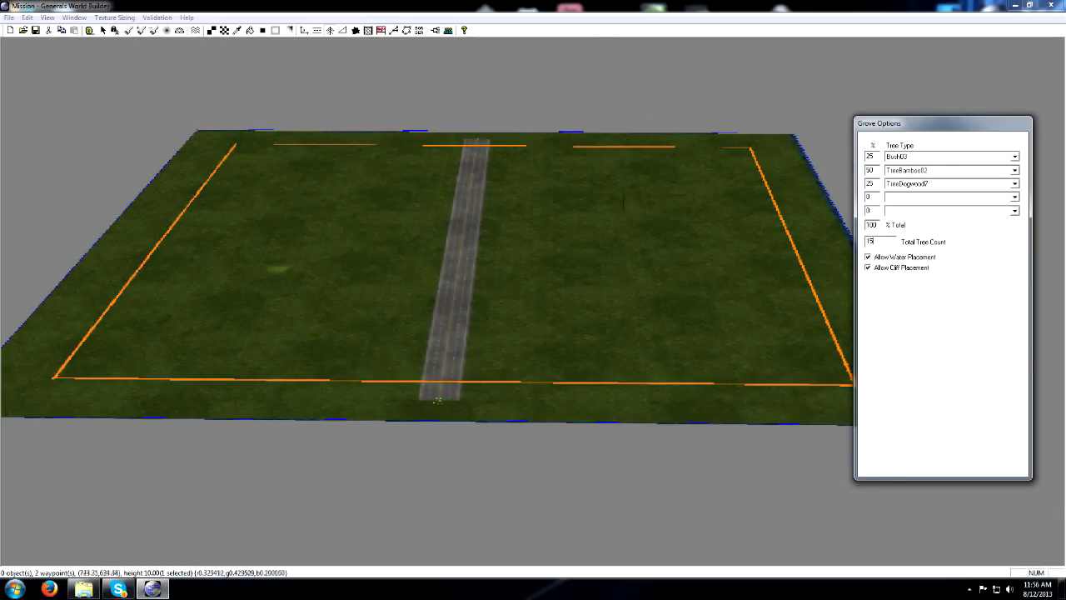
Place several groves spread over the grass area east of the road.
{"action": "left_click", "coordinate": [575, 185]}
{"action": "left_click", "coordinate": [650, 283]}
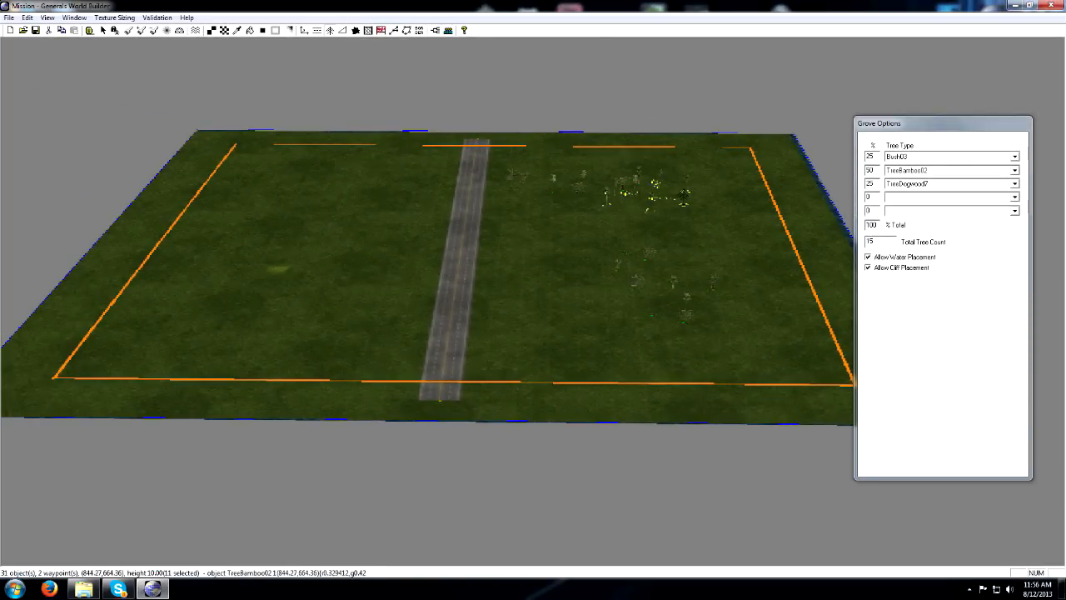
{"action": "left_click", "coordinate": [770, 334]}
{"action": "left_click", "coordinate": [791, 225]}
{"action": "left_click", "coordinate": [693, 231]}
{"action": "left_click", "coordinate": [556, 236]}
{"action": "left_click", "coordinate": [561, 334]}
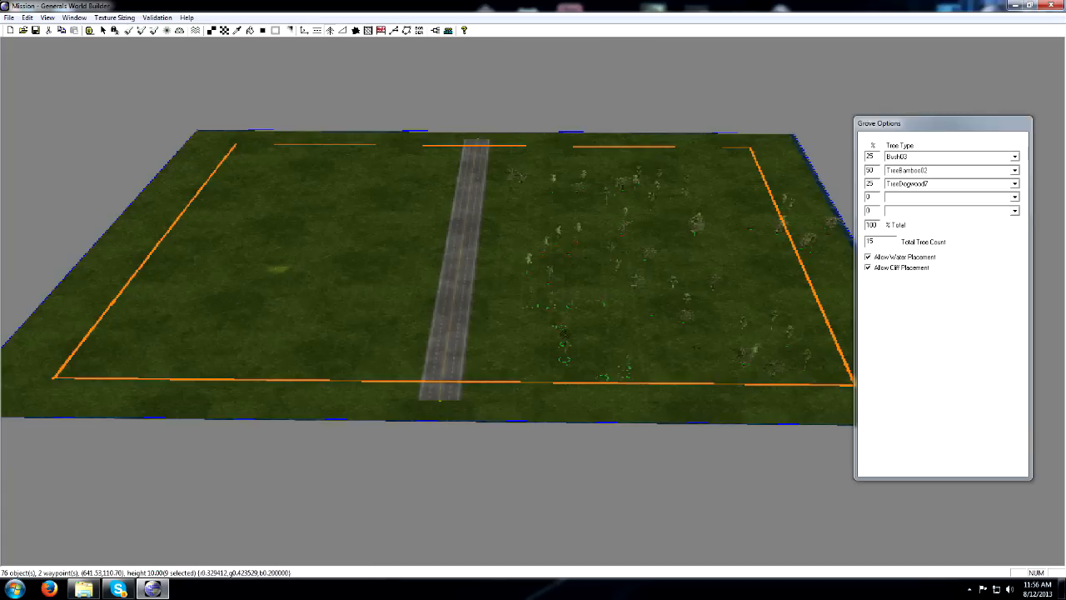
Place several groves of the same tree mix spread over the grass area west of the road, including one beside the yellowish patch.
{"action": "left_click", "coordinate": [295, 185]}
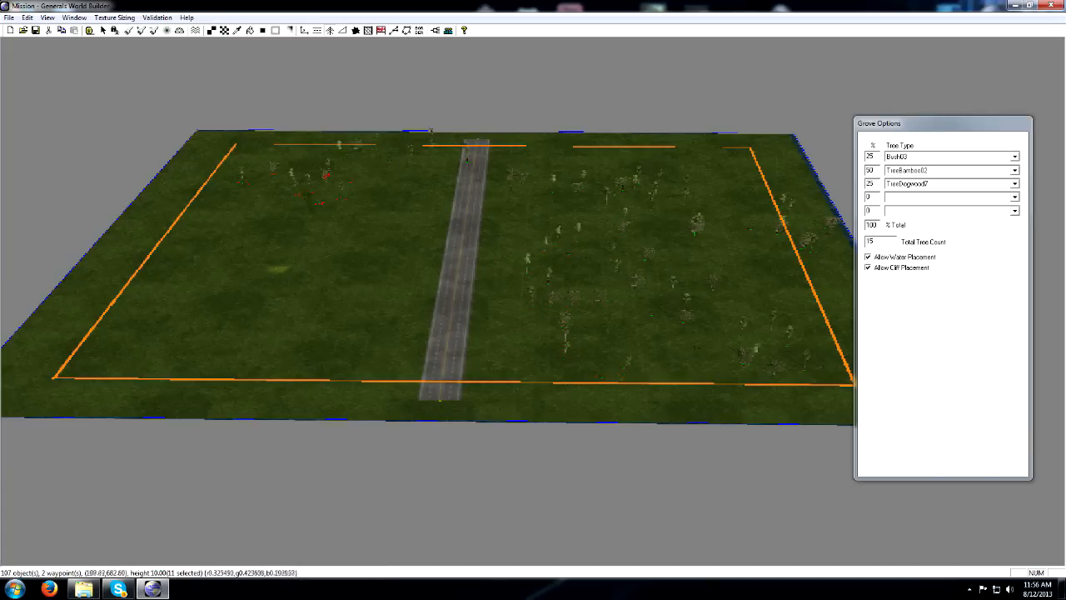
{"action": "left_click", "coordinate": [392, 208]}
{"action": "left_click", "coordinate": [308, 289]}
{"action": "left_click", "coordinate": [257, 218]}
{"action": "left_click", "coordinate": [167, 300]}
{"action": "left_click", "coordinate": [154, 365]}
{"action": "left_click", "coordinate": [335, 348]}
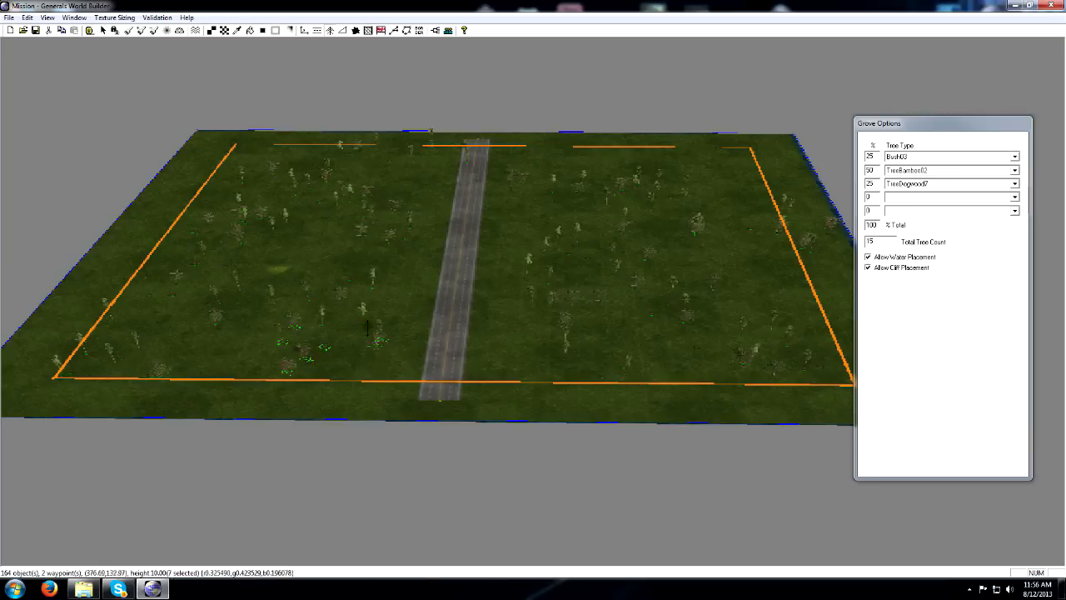
{"action": "scroll", "coordinate": [358, 337], "scroll_direction": "up", "scroll_amount": 3}
{"action": "scroll", "coordinate": [358, 337], "scroll_direction": "up", "scroll_amount": 2}
{"action": "right_click_drag", "start_coordinate": [200, 100], "coordinate": [340, 318]}
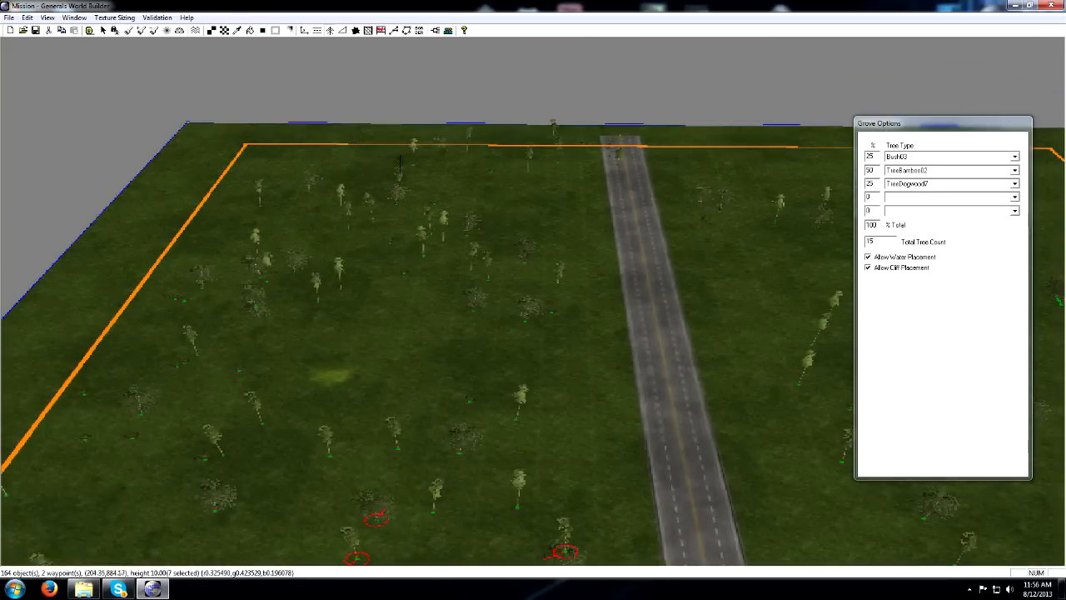
{"action": "left_click", "coordinate": [250, 357]}
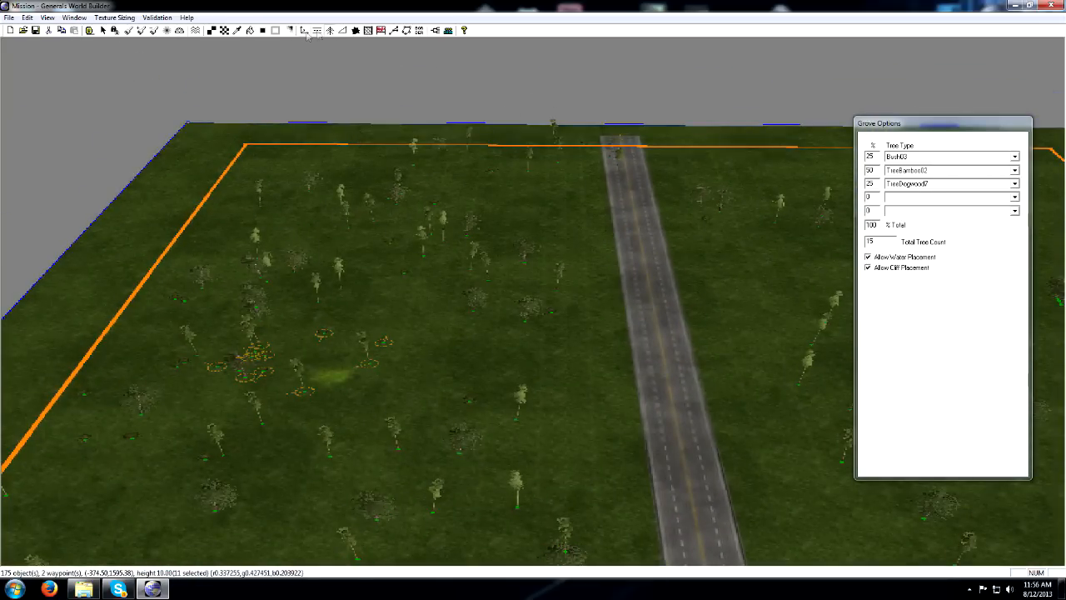
Select the clustered trees of the grove beside the yellowish patch and move them farther apart.
{"action": "left_click", "coordinate": [102, 31]}
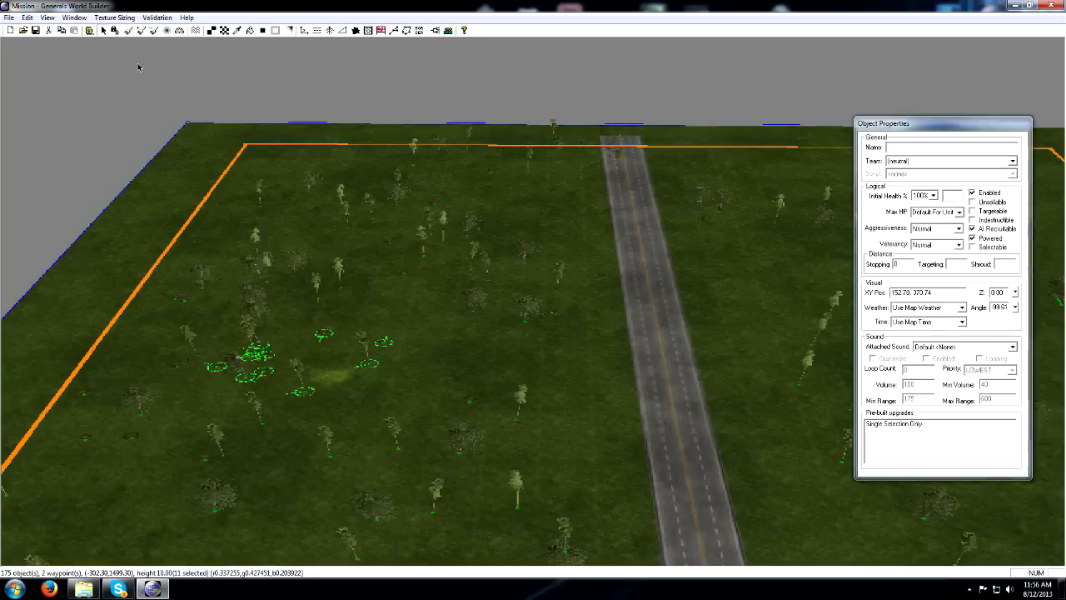
{"action": "left_click_drag", "start_coordinate": [273, 385], "coordinate": [415, 307]}
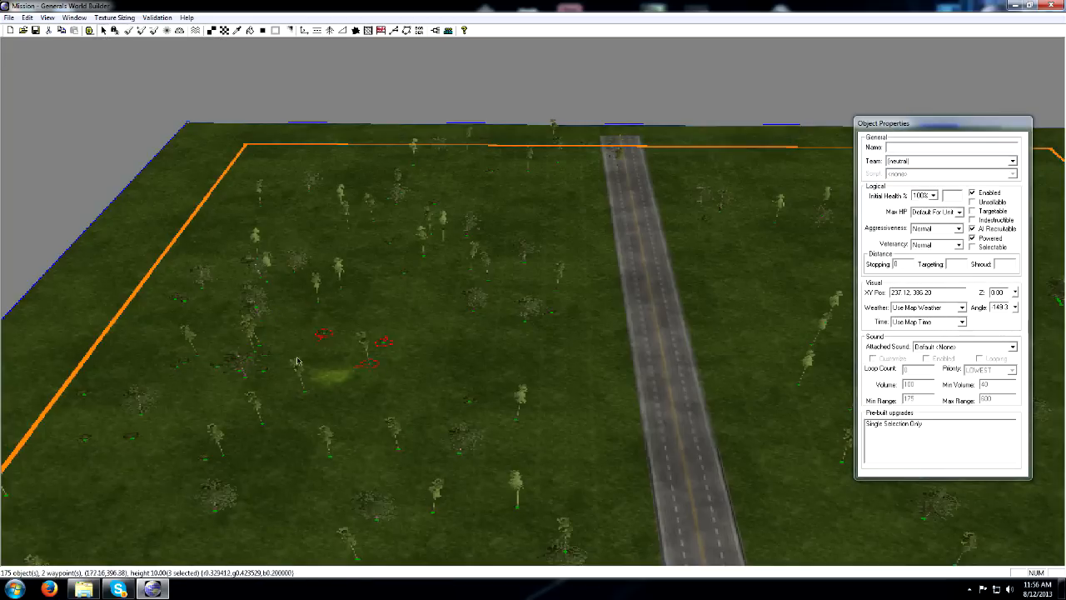
{"action": "left_click_drag", "start_coordinate": [325, 337], "coordinate": [388, 335]}
{"action": "left_click_drag", "start_coordinate": [278, 386], "coordinate": [312, 341]}
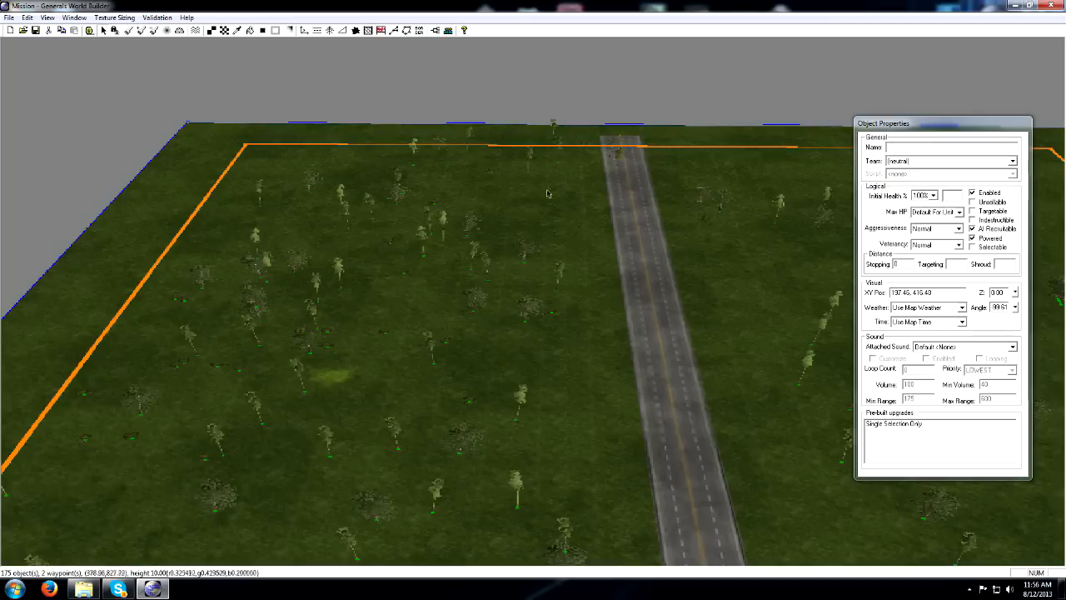
Move the trees straddling the eastern playable border inward, and shift the TreeBamboo02 near the southeast corner to about X 922, Y 291.
{"action": "left_click_drag", "start_coordinate": [665, 186], "coordinate": [555, 200]}
{"action": "left_click", "coordinate": [677, 169]}
{"action": "scroll", "coordinate": [677, 169], "scroll_direction": "down", "scroll_amount": 2}
{"action": "right_click_drag", "start_coordinate": [677, 170], "coordinate": [863, 275]}
{"action": "mouse_move", "coordinate": [666, 282]}
{"action": "right_mouse_down"}
{"action": "mouse_move", "coordinate": [755, 274]}
{"action": "mouse_move", "coordinate": [787, 254]}
{"action": "right_mouse_up"}
{"action": "right_click_drag", "start_coordinate": [538, 148], "coordinate": [627, 167]}
{"action": "left_click_drag", "start_coordinate": [638, 171], "coordinate": [753, 282]}
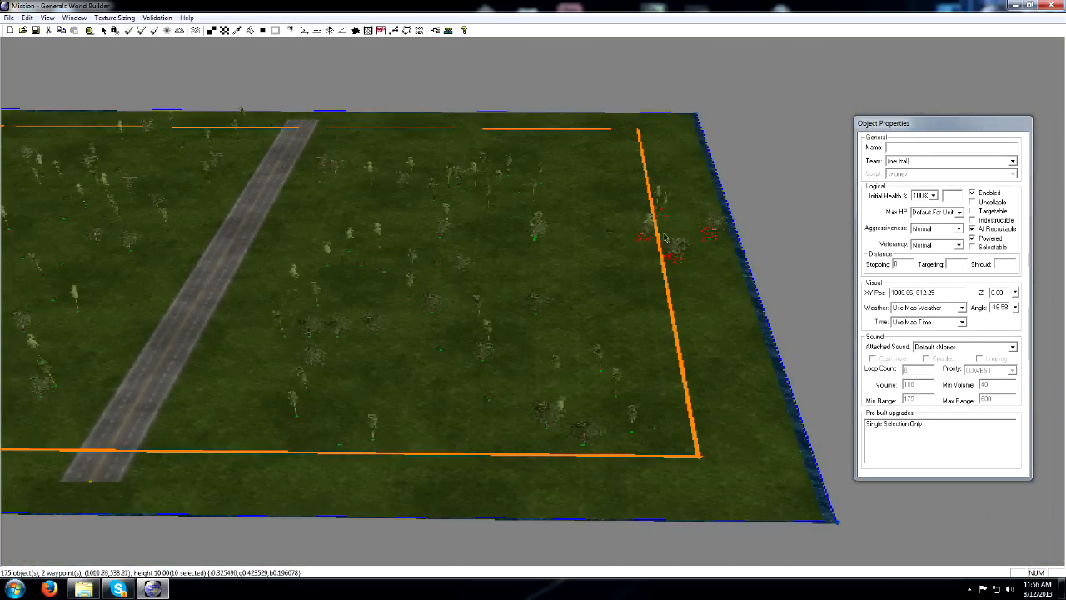
{"action": "left_click_drag", "start_coordinate": [664, 218], "coordinate": [591, 240]}
{"action": "left_click", "coordinate": [607, 372]}
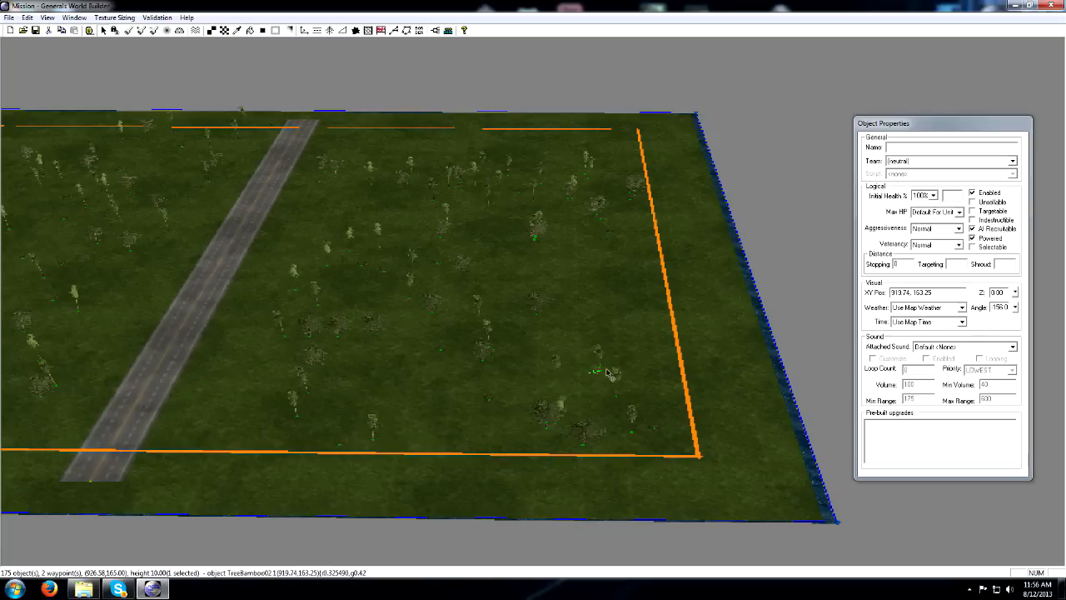
{"action": "left_click_drag", "start_coordinate": [606, 297], "coordinate": [607, 323]}
Draw a four-sided area trigger around the grass west of the road, just inside the playable border.
{"action": "scroll", "coordinate": [625, 314], "scroll_direction": "down", "scroll_amount": 3}
{"action": "right_click_drag", "start_coordinate": [611, 290], "coordinate": [467, 274]}
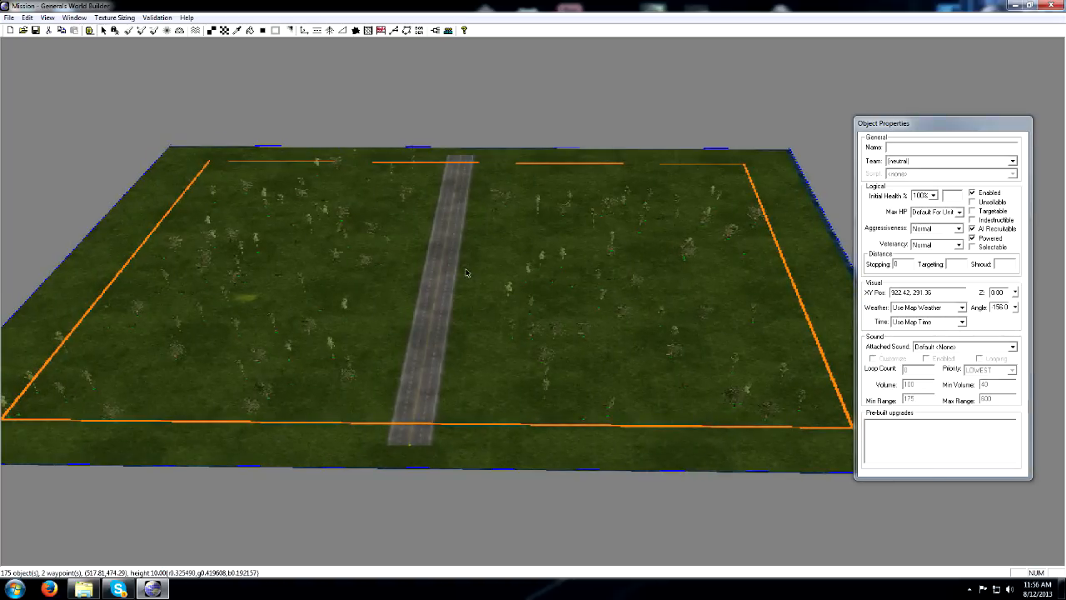
{"action": "middle_click_drag", "start_coordinate": [483, 306], "coordinate": [466, 288]}
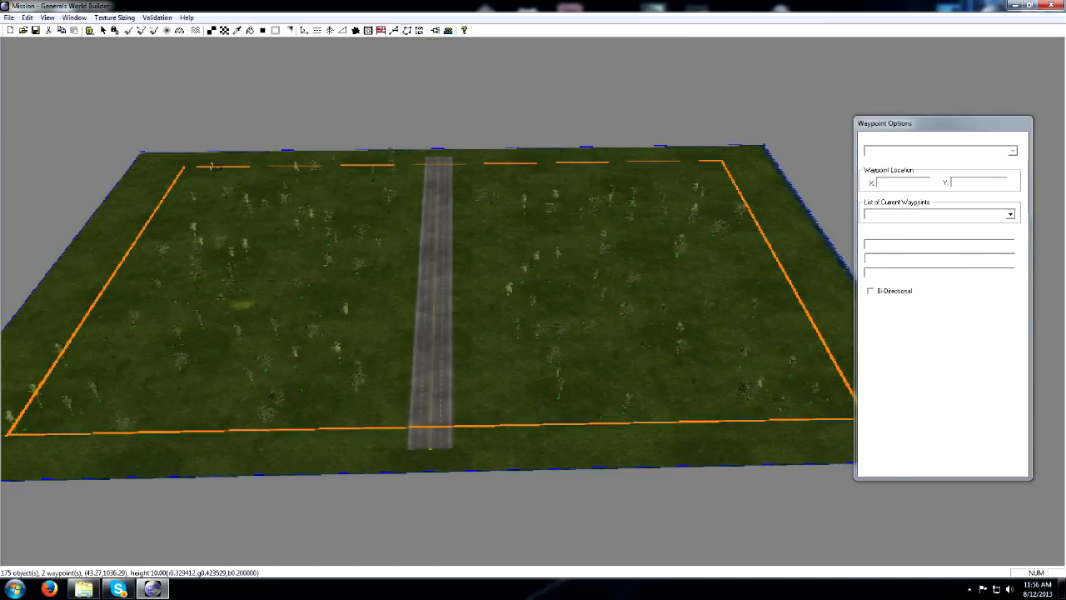
{"action": "left_click", "coordinate": [191, 180]}
{"action": "left_click", "coordinate": [42, 420]}
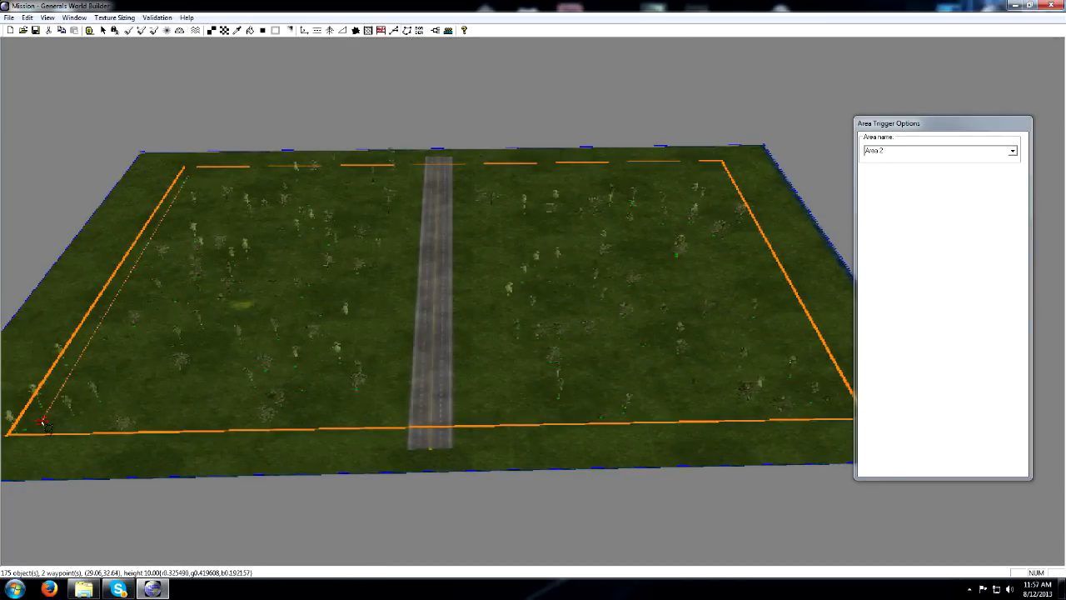
{"action": "left_click", "coordinate": [393, 419]}
{"action": "left_click", "coordinate": [415, 175]}
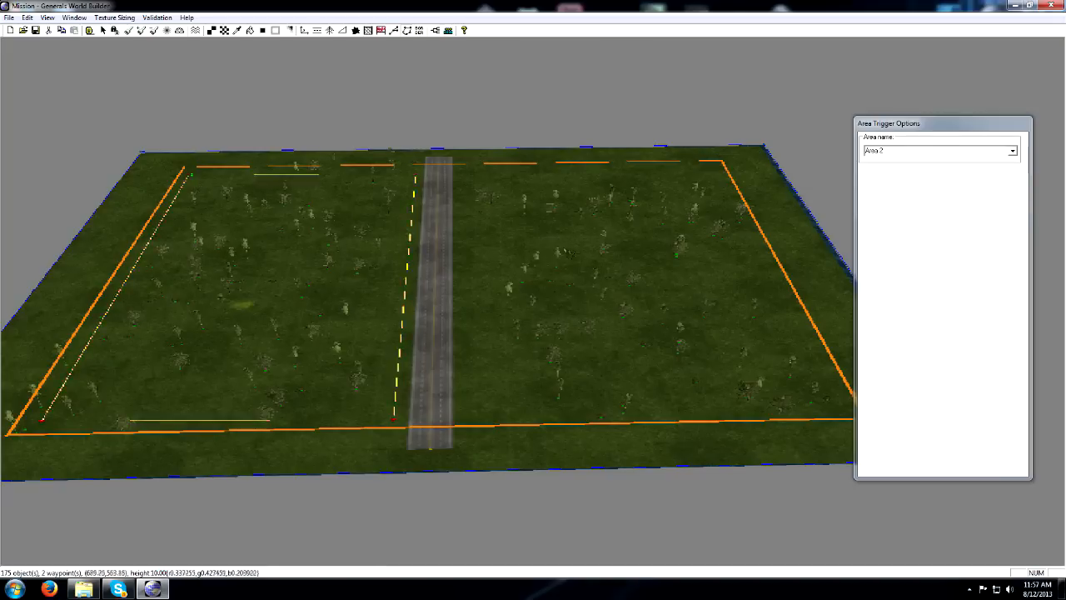
Name the large area trigger west of the road OuterPerimeter1.
{"action": "scroll", "coordinate": [583, 321], "scroll_direction": "up", "scroll_amount": 1}
{"action": "right_click_drag", "start_coordinate": [605, 327], "coordinate": [207, 178]}
{"action": "scroll", "coordinate": [402, 342], "scroll_direction": "down", "scroll_amount": 2}
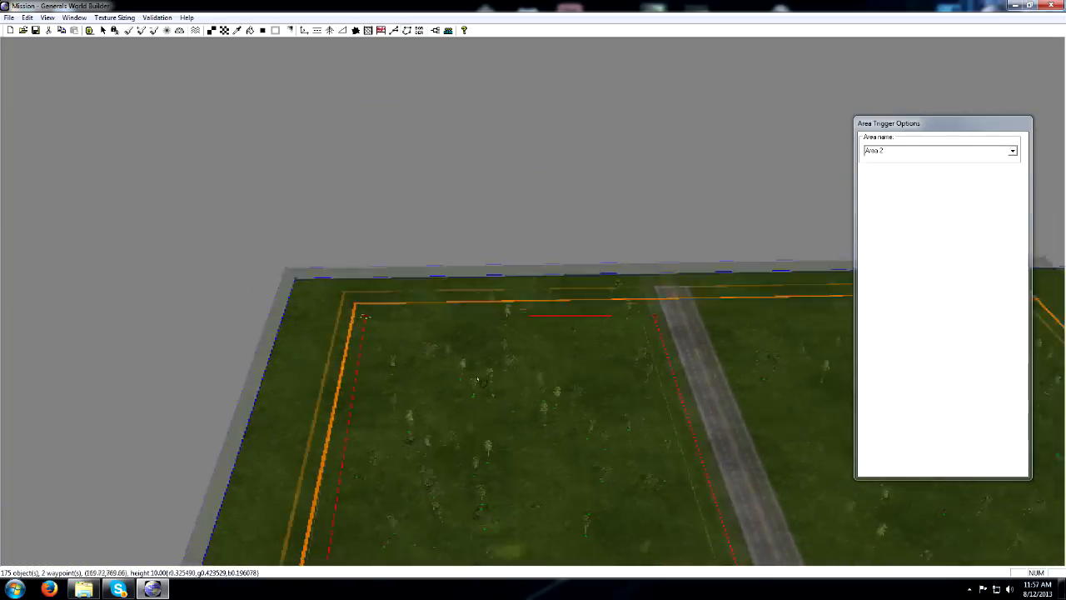
{"action": "right_click_drag", "start_coordinate": [403, 342], "coordinate": [333, 276]}
{"action": "left_click", "coordinate": [932, 127]}
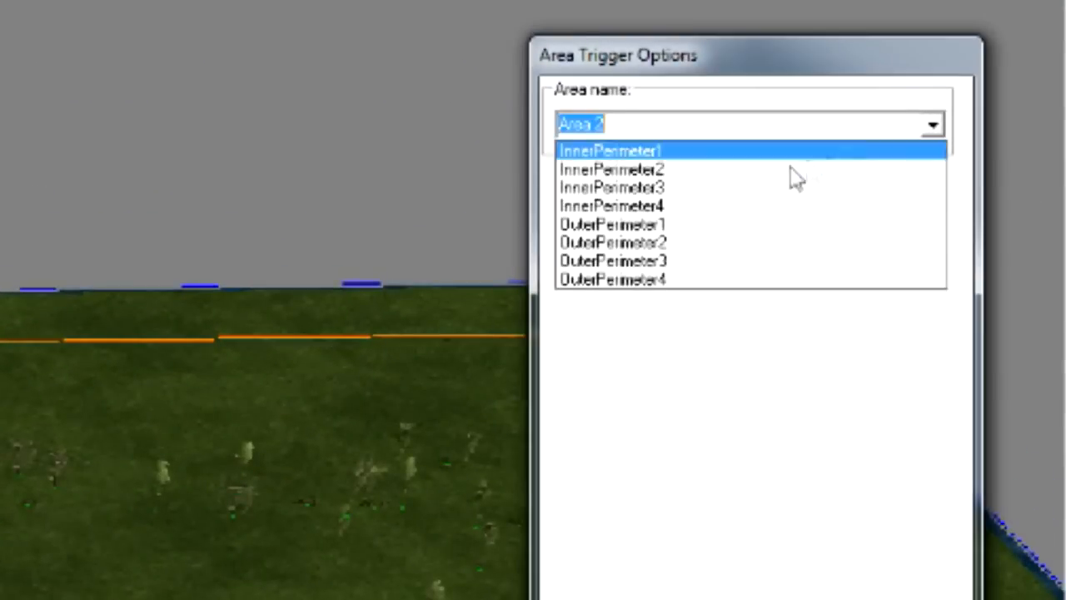
{"action": "left_click", "coordinate": [750, 227]}
Draw a smaller area trigger within the near half of the western area and name it InnerPerimeter1.
{"action": "right_click_drag", "start_coordinate": [562, 257], "coordinate": [531, 206]}
{"action": "left_click", "coordinate": [280, 326]}
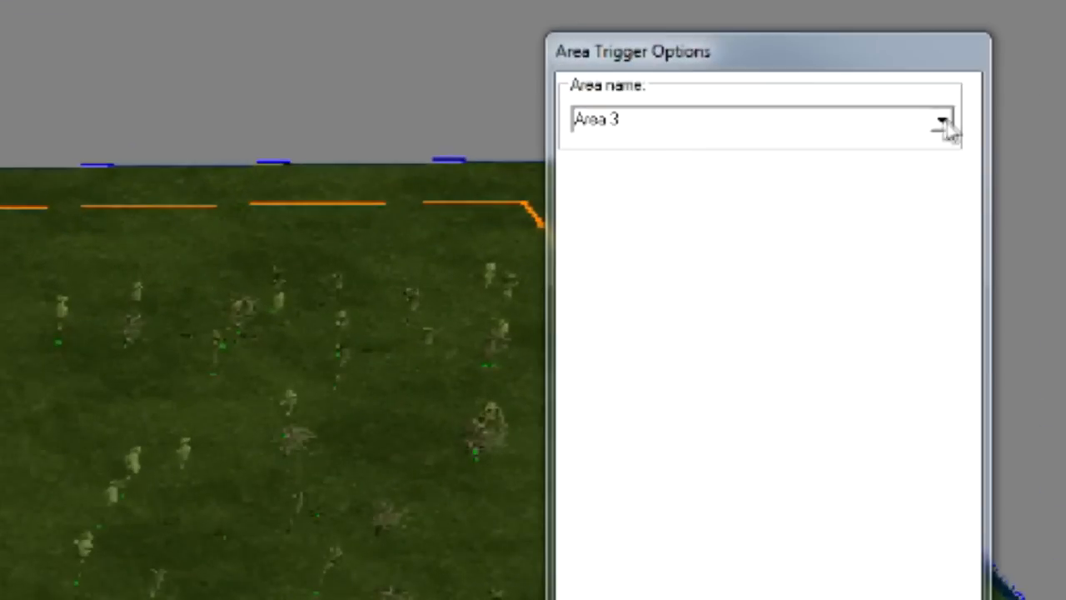
{"action": "left_click", "coordinate": [1013, 151]}
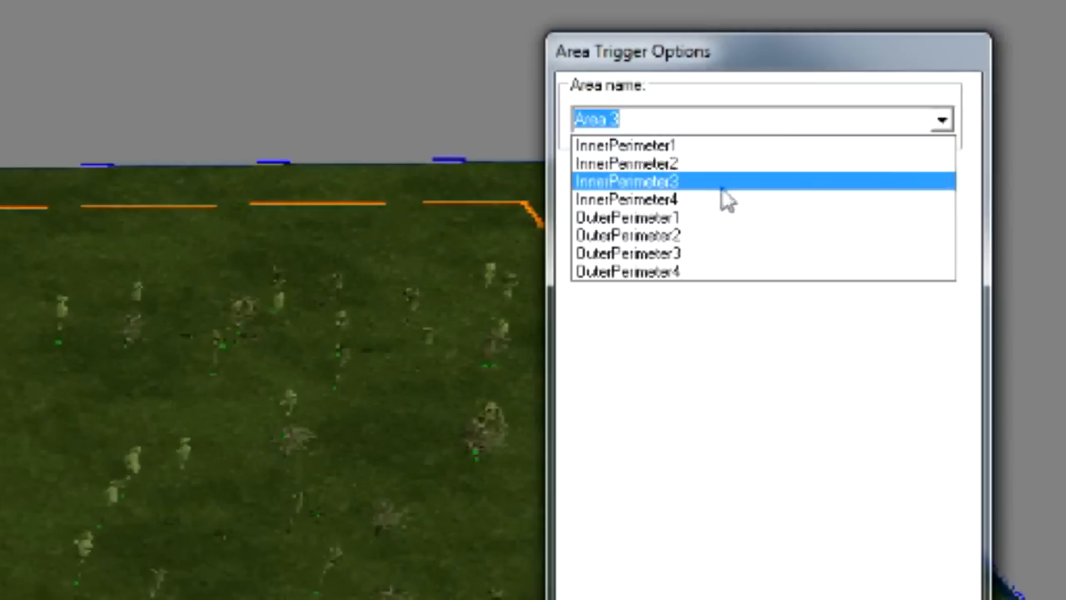
{"action": "left_click", "coordinate": [696, 146]}
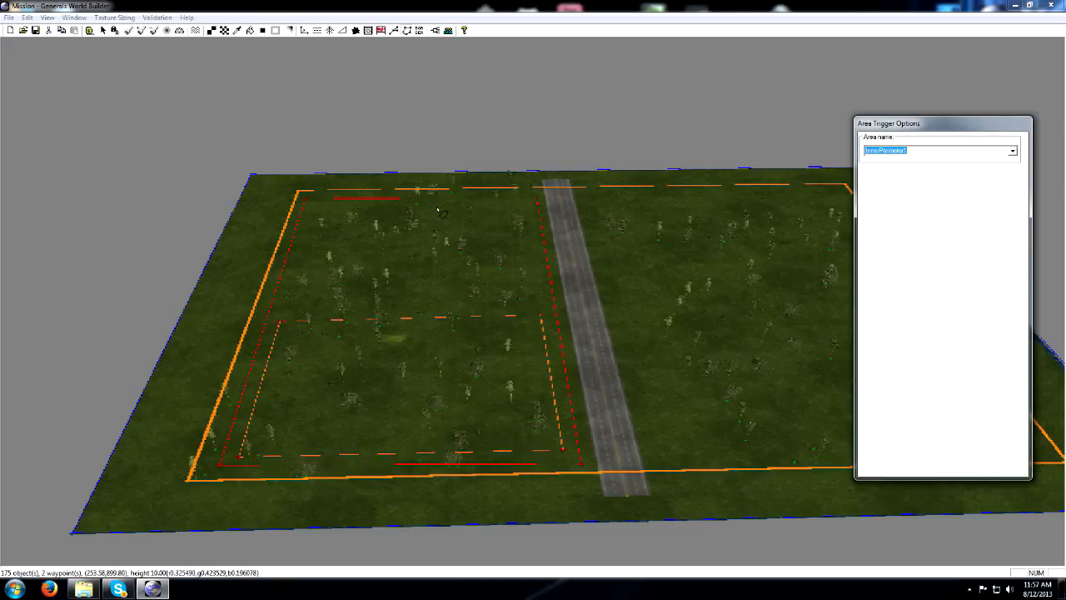
Draw an area trigger around the grass east of the road and name it OuterPerimeter2.
{"action": "left_click_drag", "start_coordinate": [921, 124], "coordinate": [346, 126]}
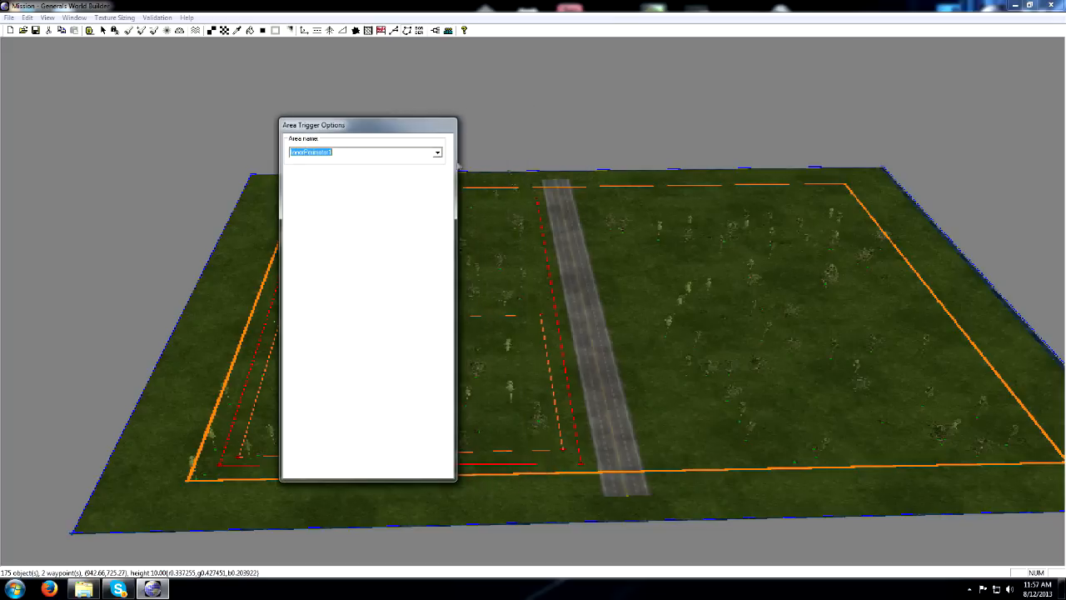
{"action": "left_click", "coordinate": [586, 206]}
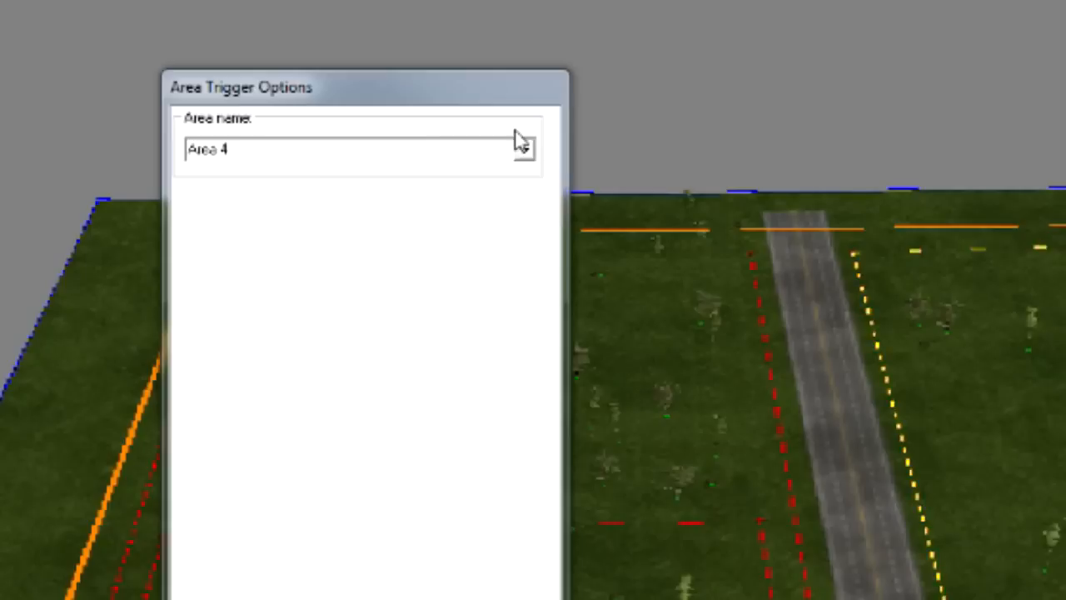
{"action": "left_click", "coordinate": [437, 151]}
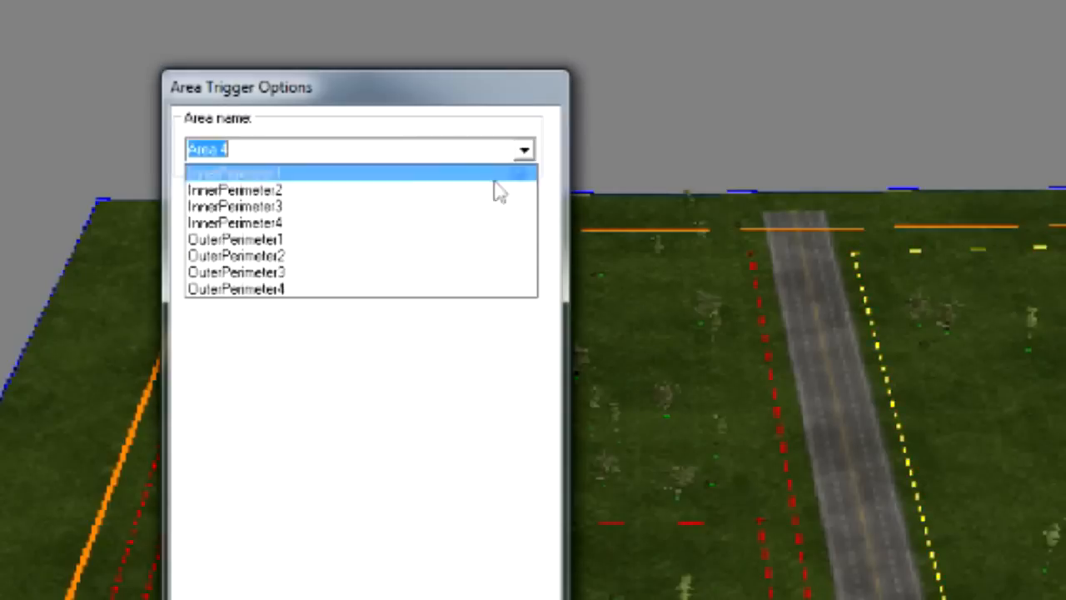
{"action": "left_click", "coordinate": [379, 255]}
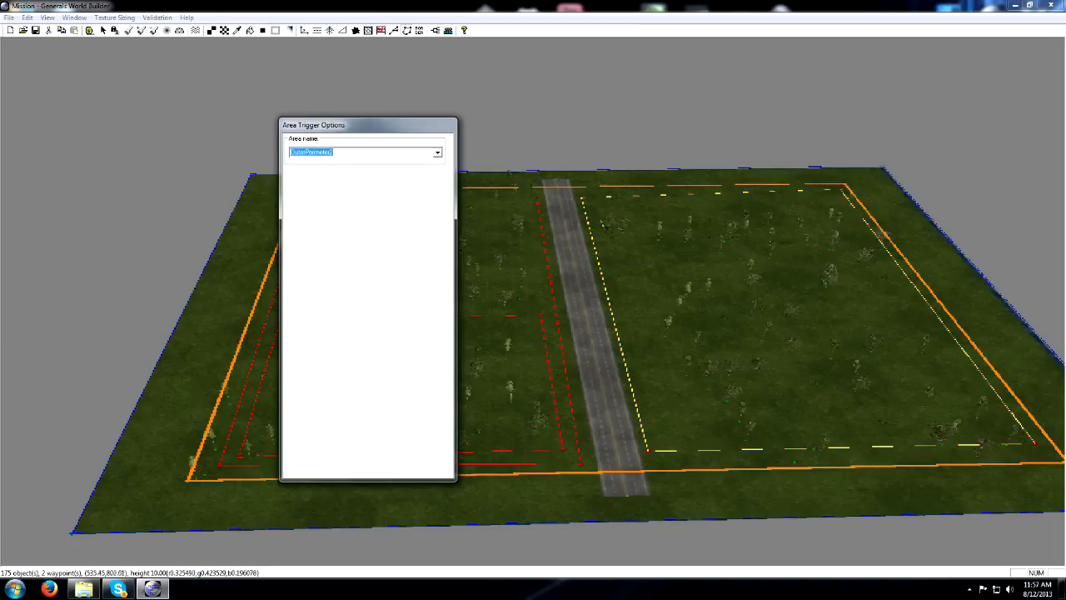
Draw a smaller area trigger within the far half of the eastern area and name it InnerPerimeter2.
{"action": "left_click", "coordinate": [594, 208]}
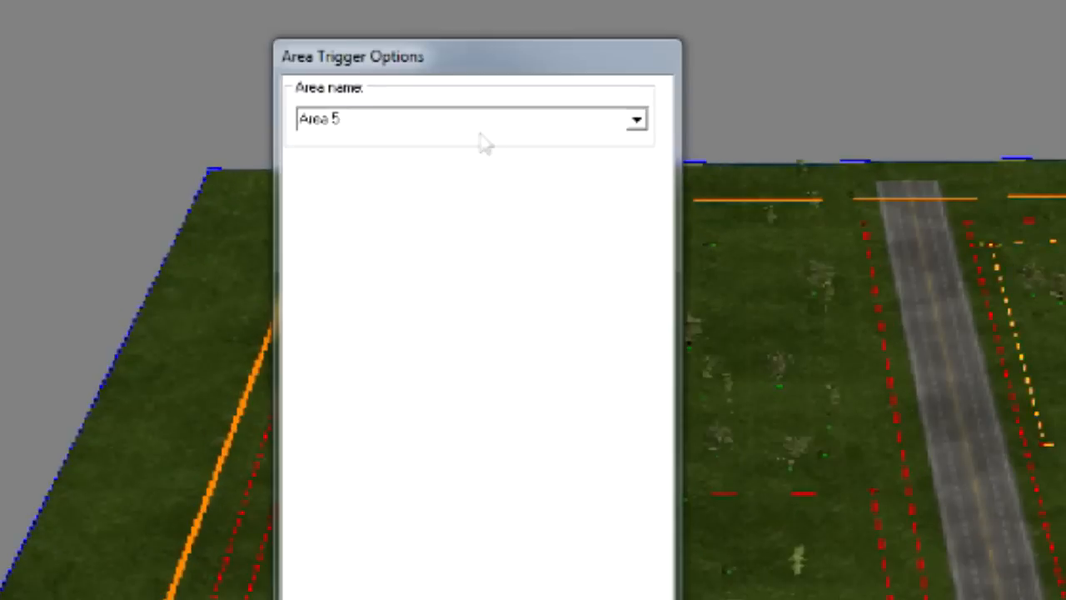
{"action": "left_click", "coordinate": [636, 122]}
{"action": "left_click", "coordinate": [447, 166]}
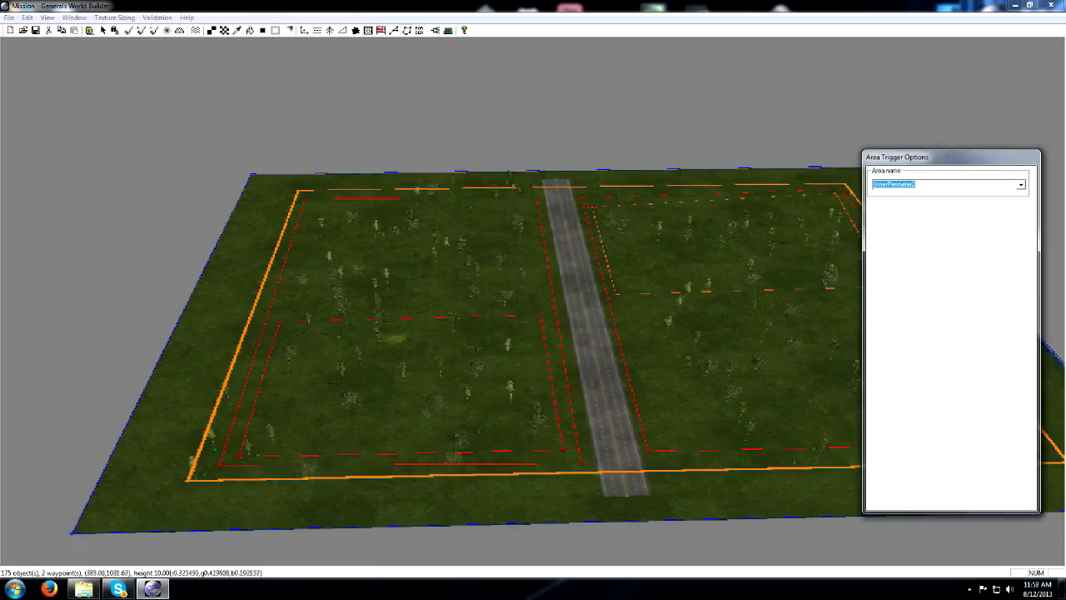
Draw an area trigger around the road between the two outer perimeters and name it Combat Combat.
{"action": "left_click", "coordinate": [546, 200]}
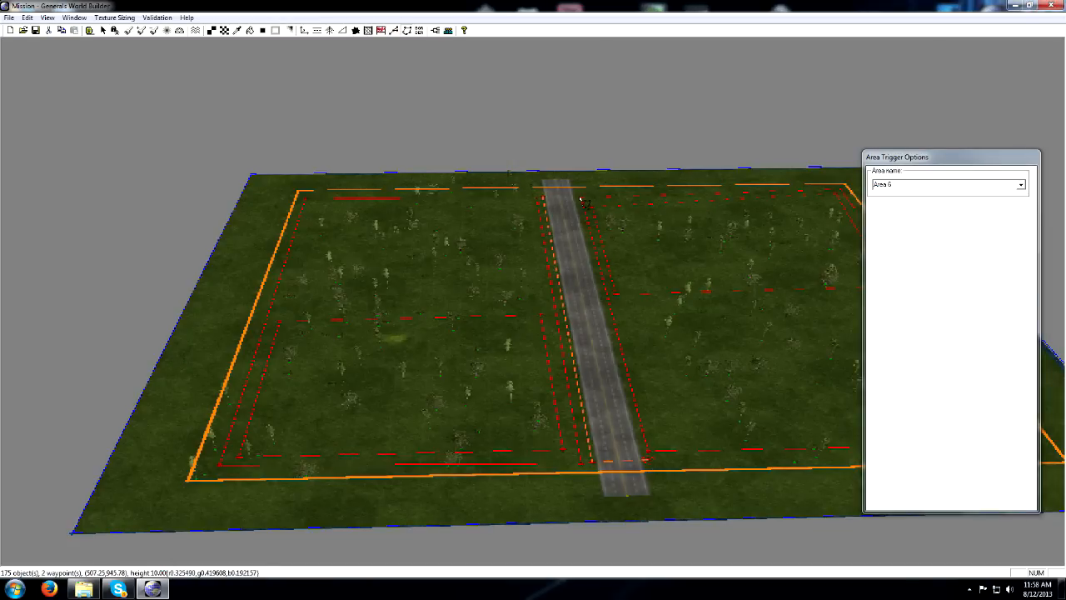
{"action": "left_click", "coordinate": [545, 199]}
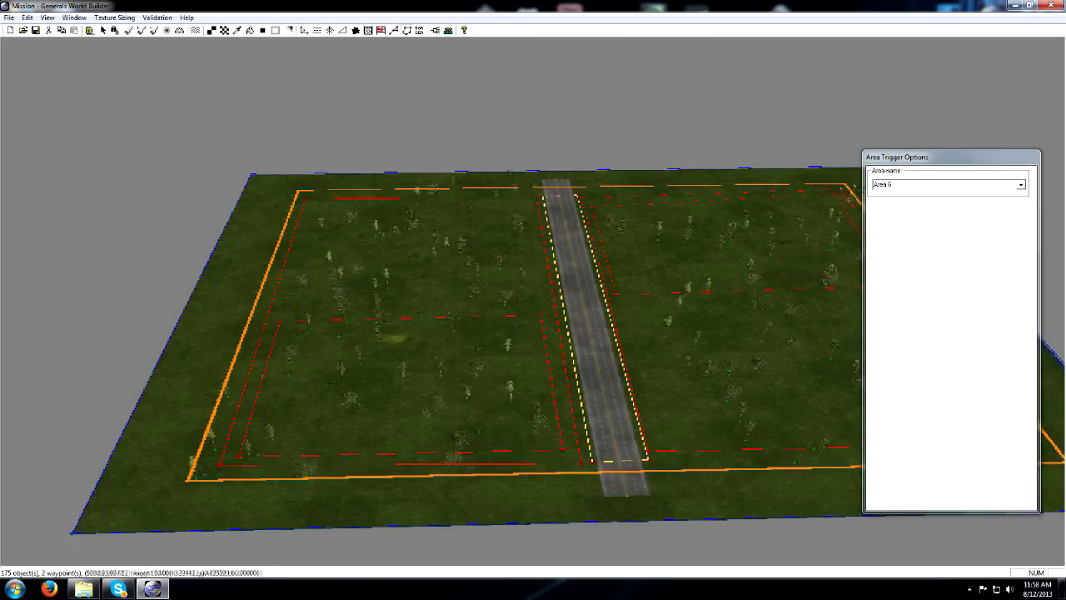
{"action": "left_click_drag", "start_coordinate": [927, 161], "coordinate": [716, 161]}
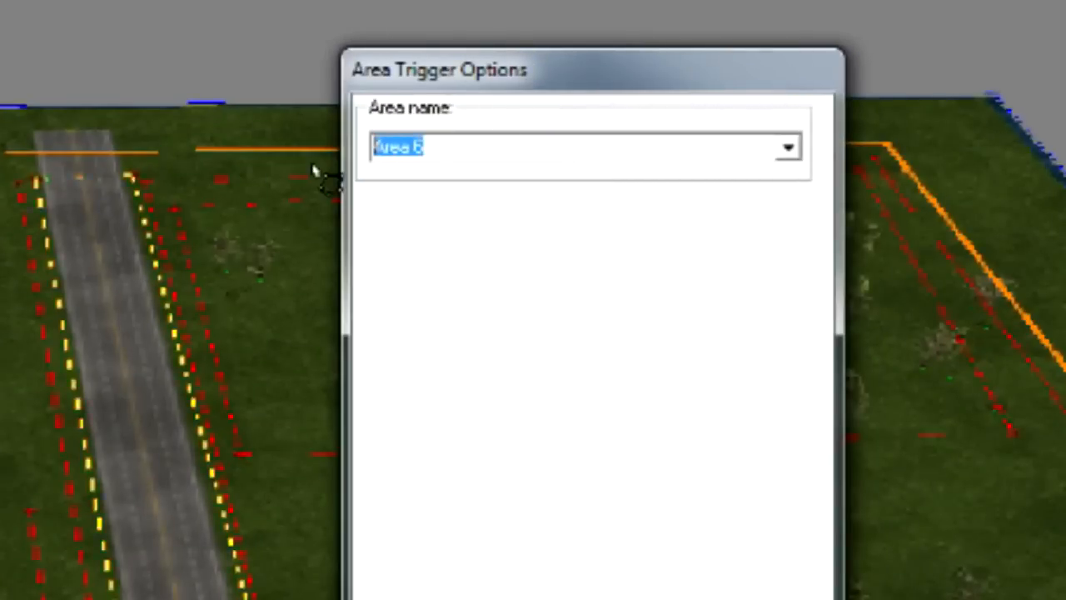
{"action": "type", "text": "Combat Com"}
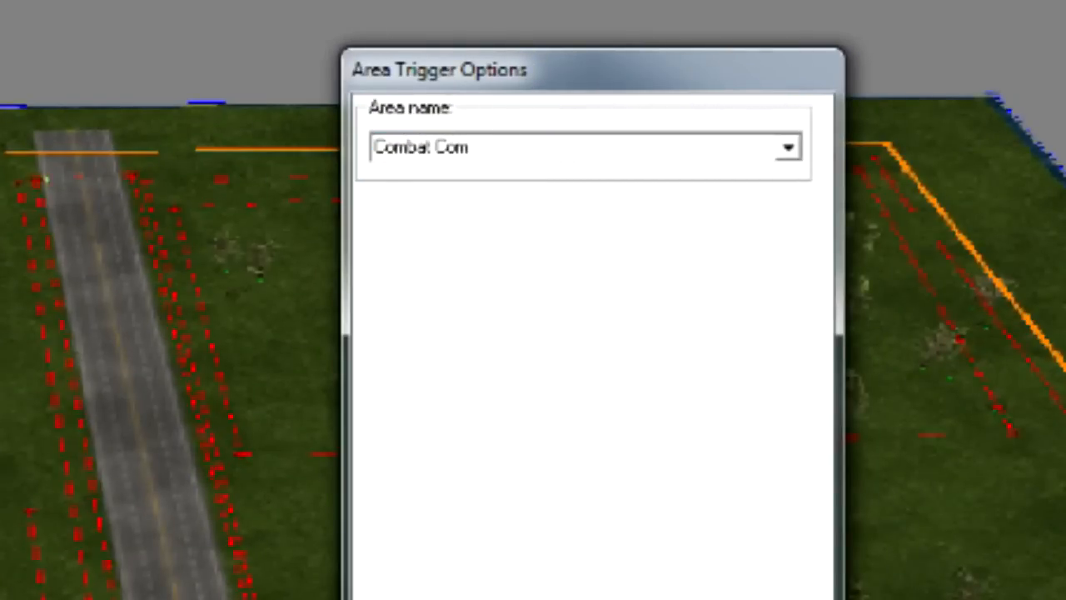
{"action": "type", "text": "bat"}
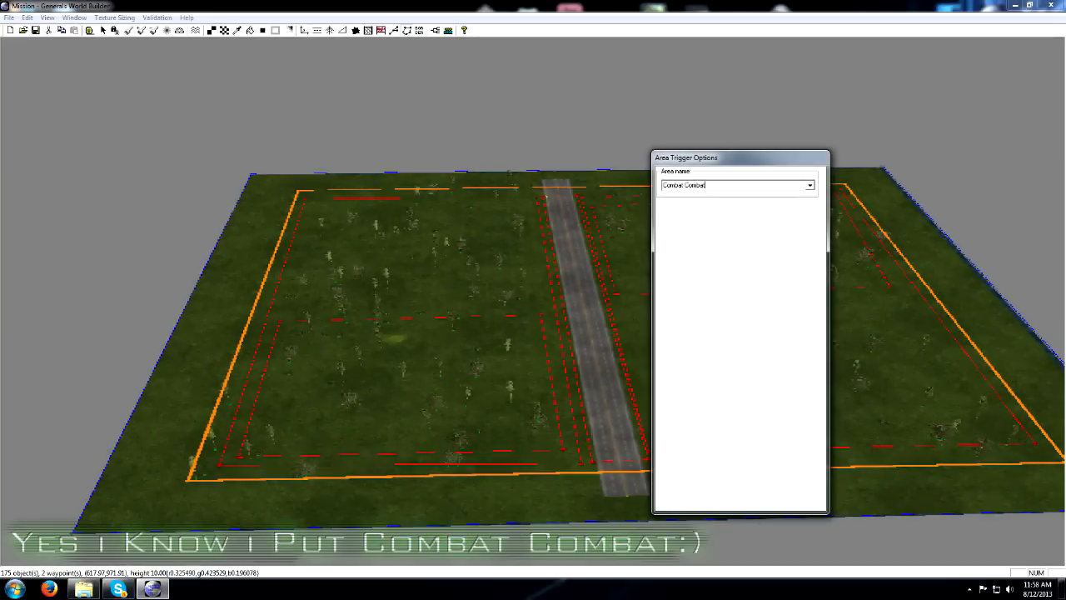
{"action": "left_click_drag", "start_coordinate": [731, 160], "coordinate": [121, 123]}
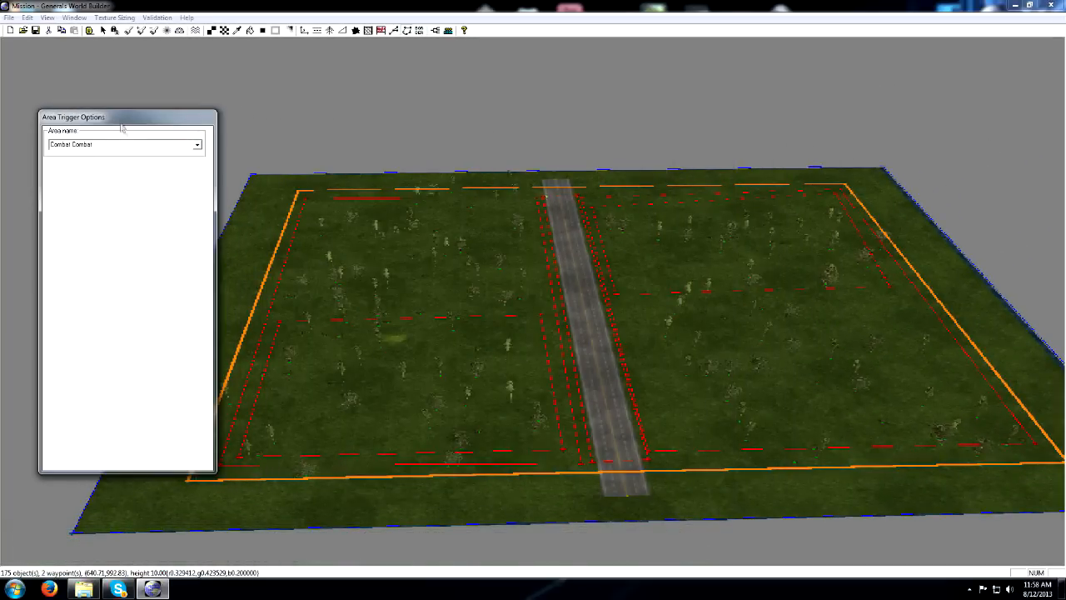
Place a waypoint inside the western inner perimeter at about X 195, Y 226 and name it Player_1_Start.
{"action": "left_click", "coordinate": [394, 33]}
{"action": "scroll", "coordinate": [615, 322], "scroll_direction": "up", "scroll_amount": 3}
{"action": "mouse_move", "coordinate": [631, 402]}
{"action": "right_mouse_down"}
{"action": "mouse_move", "coordinate": [674, 367]}
{"action": "mouse_move", "coordinate": [629, 365]}
{"action": "mouse_move", "coordinate": [604, 311]}
{"action": "mouse_move", "coordinate": [606, 333]}
{"action": "mouse_move", "coordinate": [583, 364]}
{"action": "right_mouse_up"}
{"action": "mouse_move", "coordinate": [601, 273]}
{"action": "right_mouse_down"}
{"action": "mouse_move", "coordinate": [590, 323]}
{"action": "mouse_move", "coordinate": [567, 345]}
{"action": "right_mouse_up"}
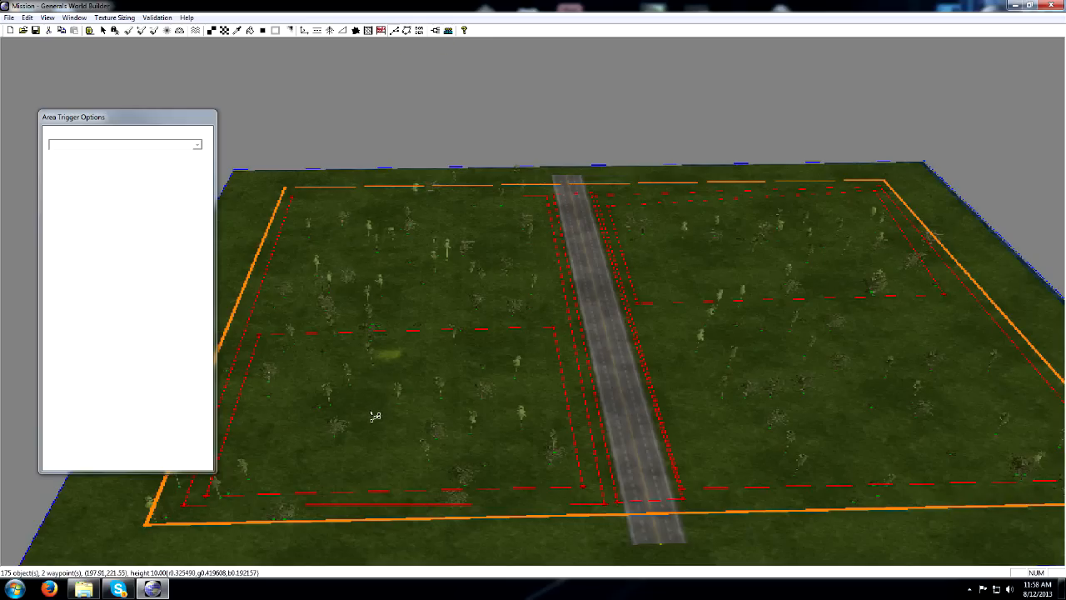
{"action": "left_click", "coordinate": [372, 413]}
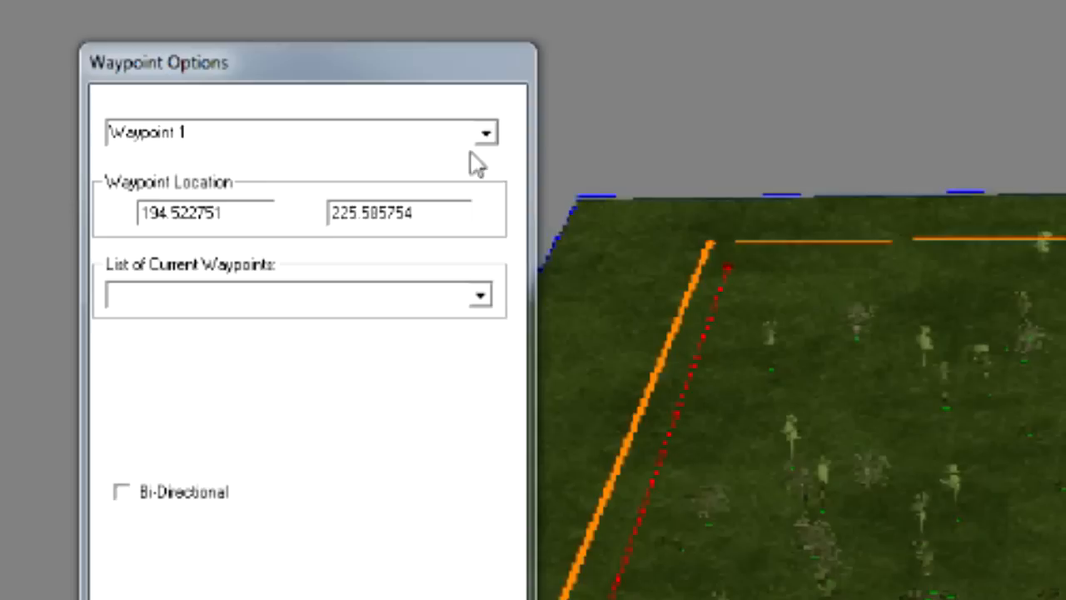
{"action": "left_click", "coordinate": [198, 145]}
{"action": "left_click", "coordinate": [356, 196]}
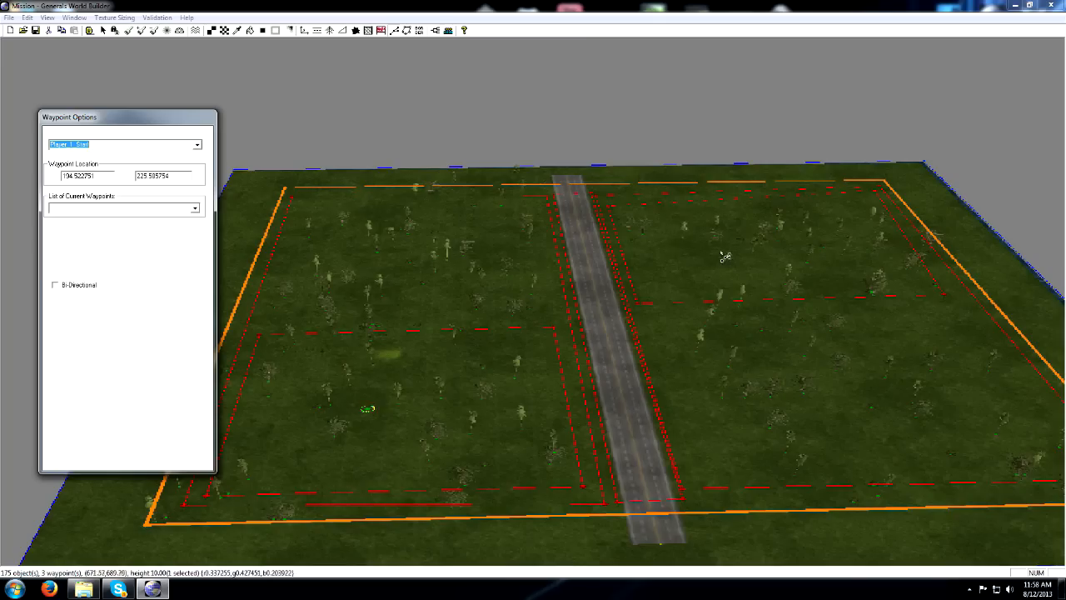
Place a waypoint inside the eastern inner perimeter at about X 711, Y 682 and name it Player_2_Start.
{"action": "left_click", "coordinate": [752, 258]}
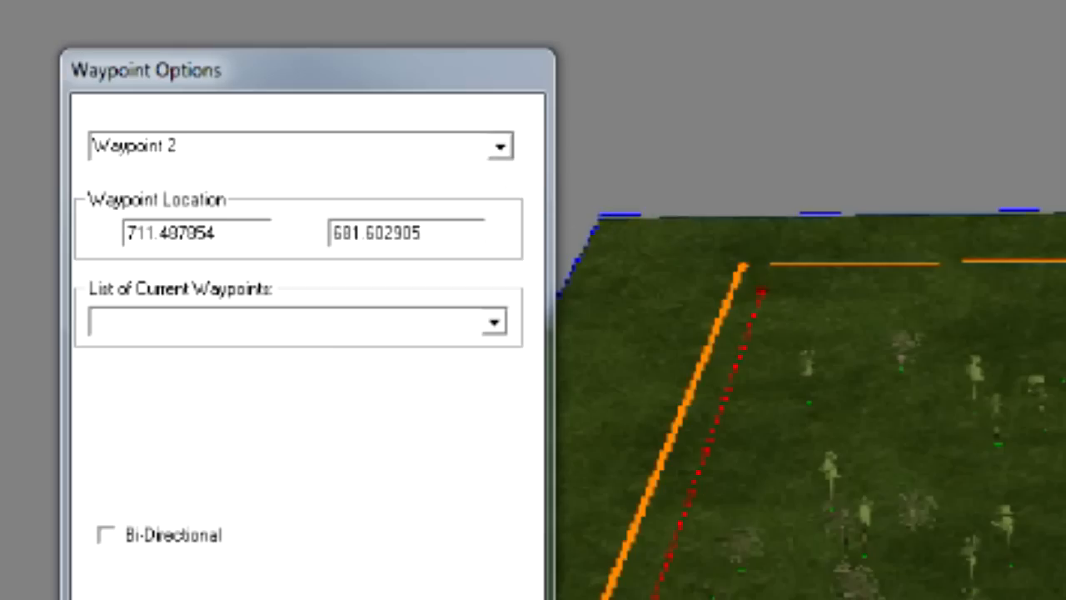
{"action": "left_click", "coordinate": [197, 145]}
{"action": "left_click", "coordinate": [365, 230]}
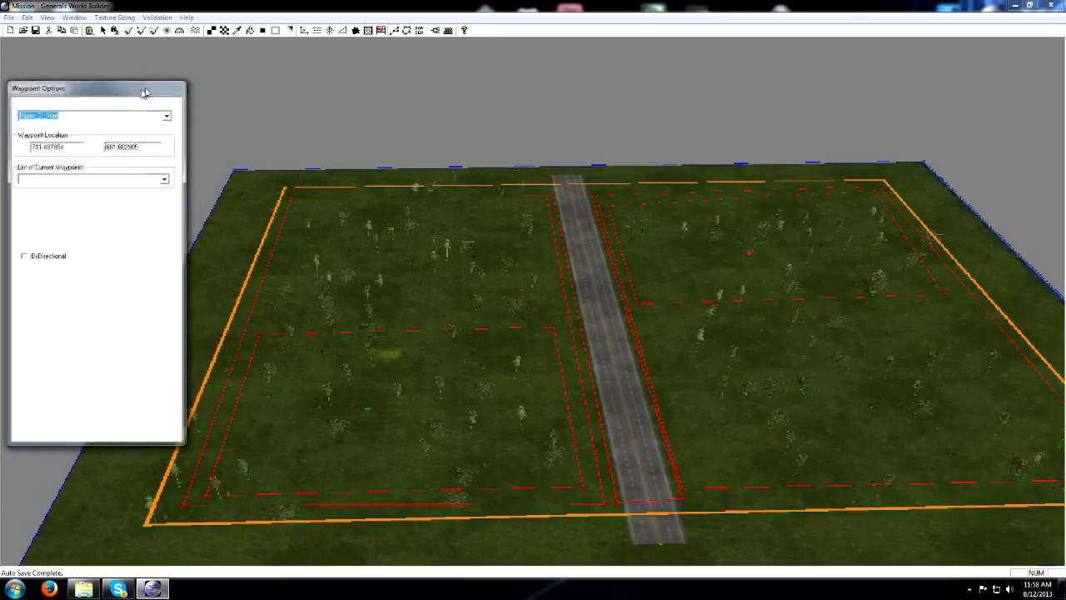
Draw a waypoint path from the road at about X 472, Y 531 to X 254, Y 287 and label it Center1.
{"action": "left_click_drag", "start_coordinate": [144, 92], "coordinate": [155, 77]}
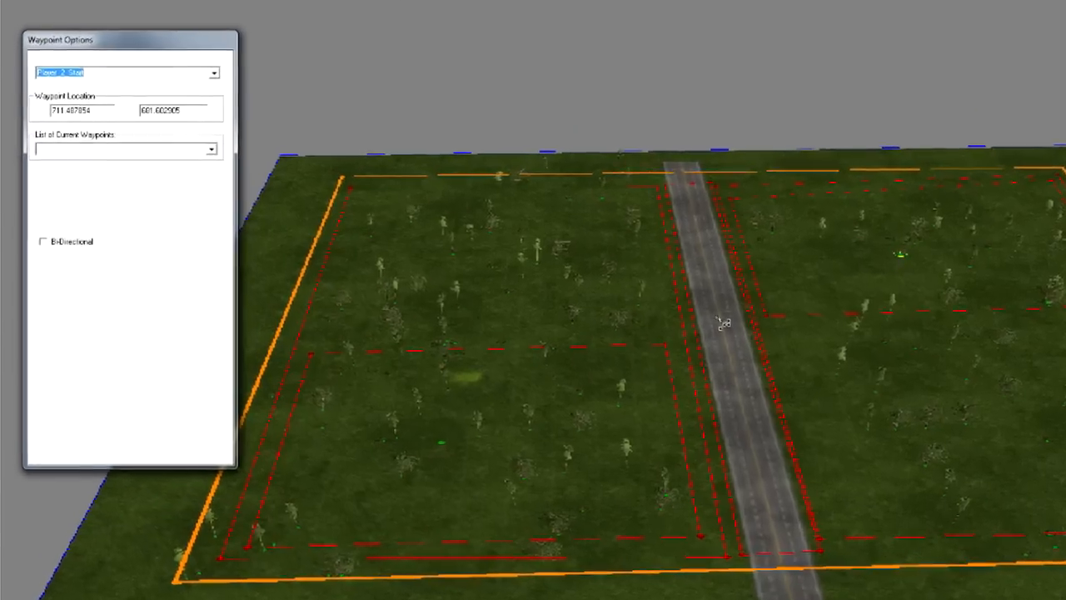
{"action": "left_click", "coordinate": [710, 308]}
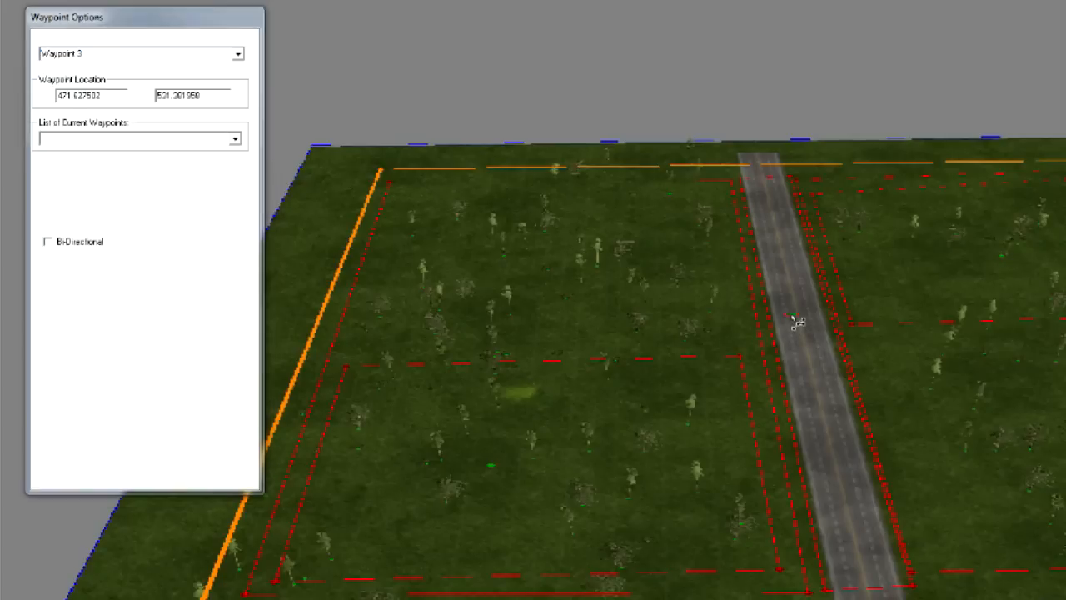
{"action": "left_click", "coordinate": [565, 431]}
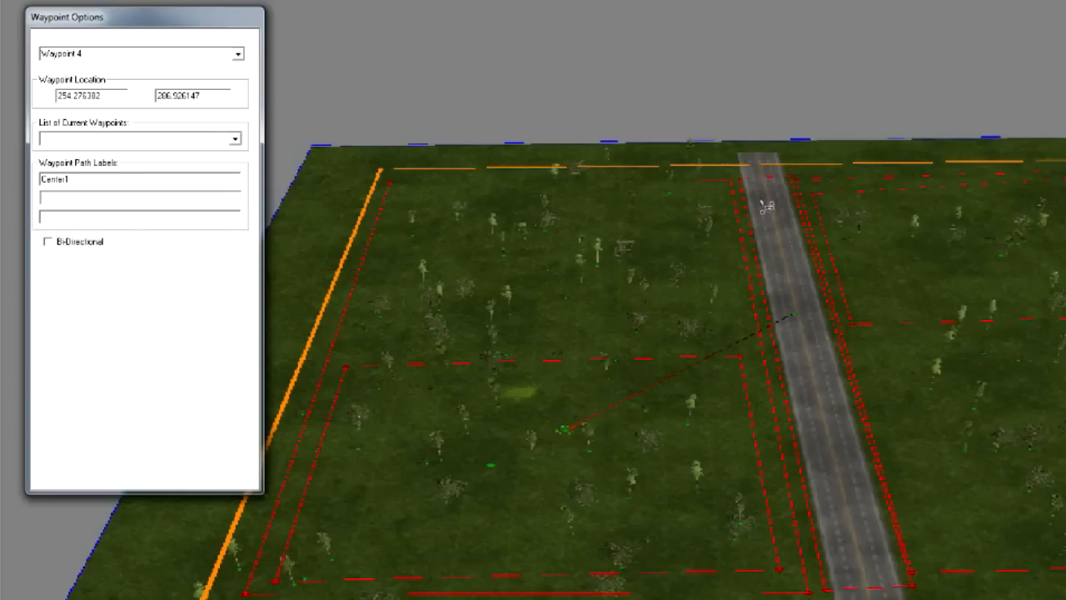
Draw a waypoint path from the road's far end at about X 458, Y 901 to X 177, Y 364 and label it Flank1.
{"action": "left_click", "coordinate": [752, 191]}
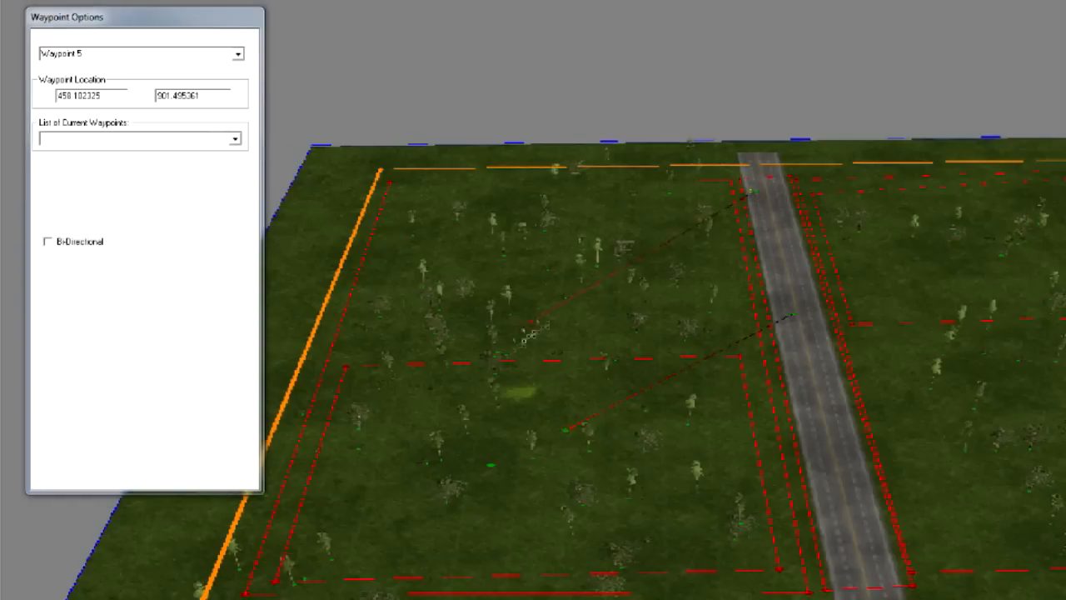
{"action": "left_click", "coordinate": [488, 395]}
{"action": "left_click", "coordinate": [113, 179]}
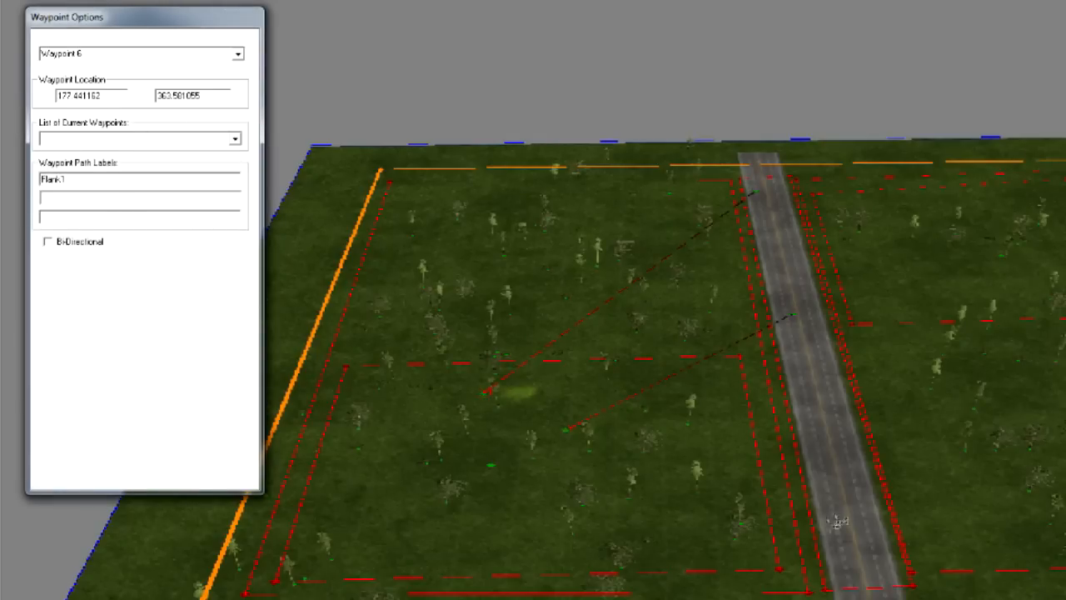
Draw a waypoint path from the road's near end through about X 218, Y 100 to X 199, Y 170 and label it Backdoor1.
{"action": "left_click", "coordinate": [858, 546]}
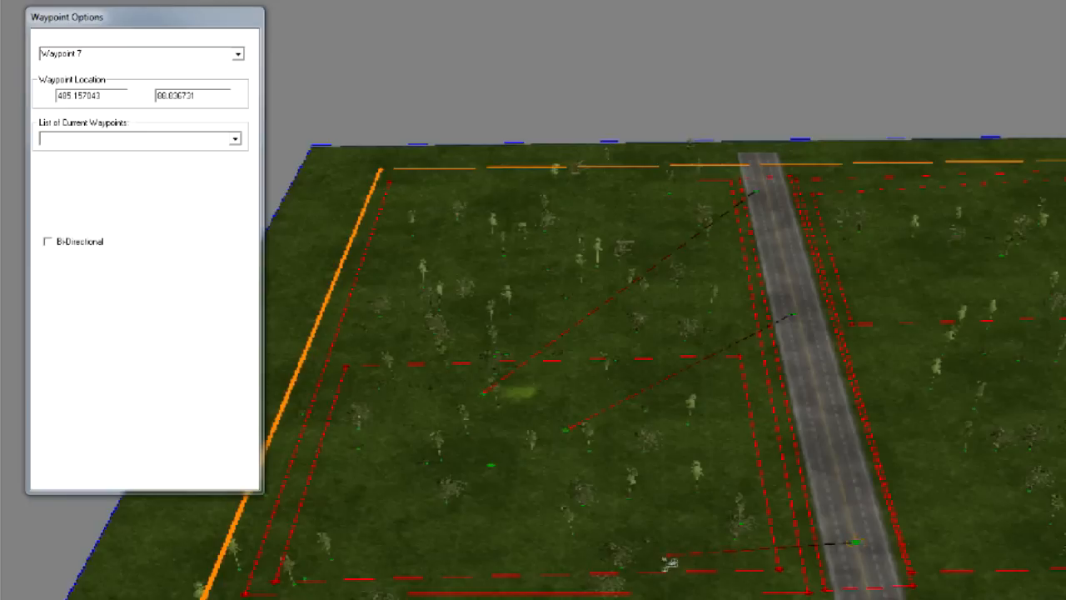
{"action": "left_click", "coordinate": [511, 545]}
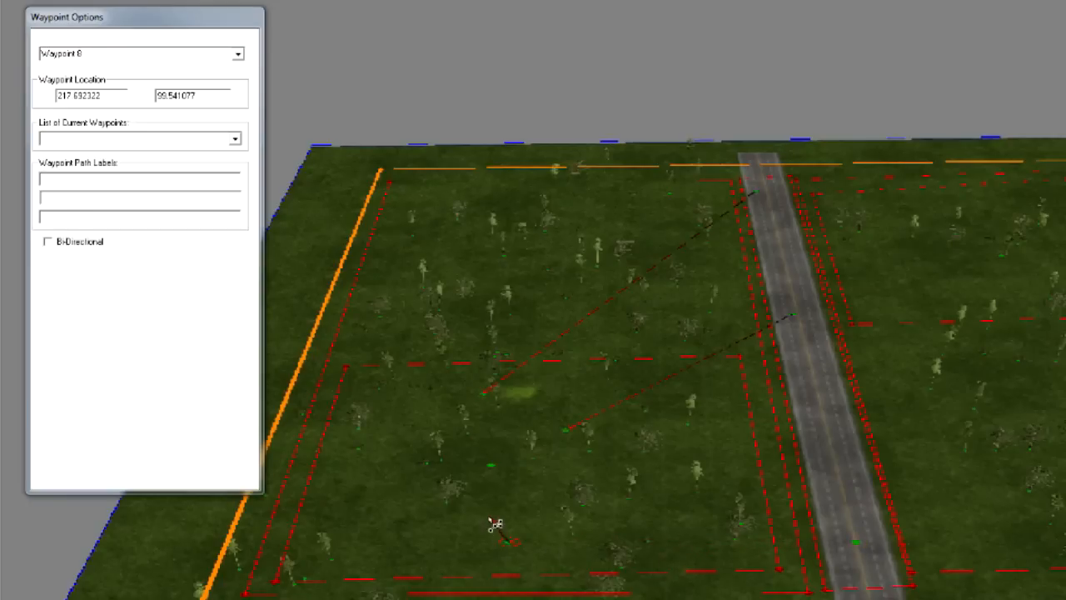
{"action": "left_click", "coordinate": [494, 501]}
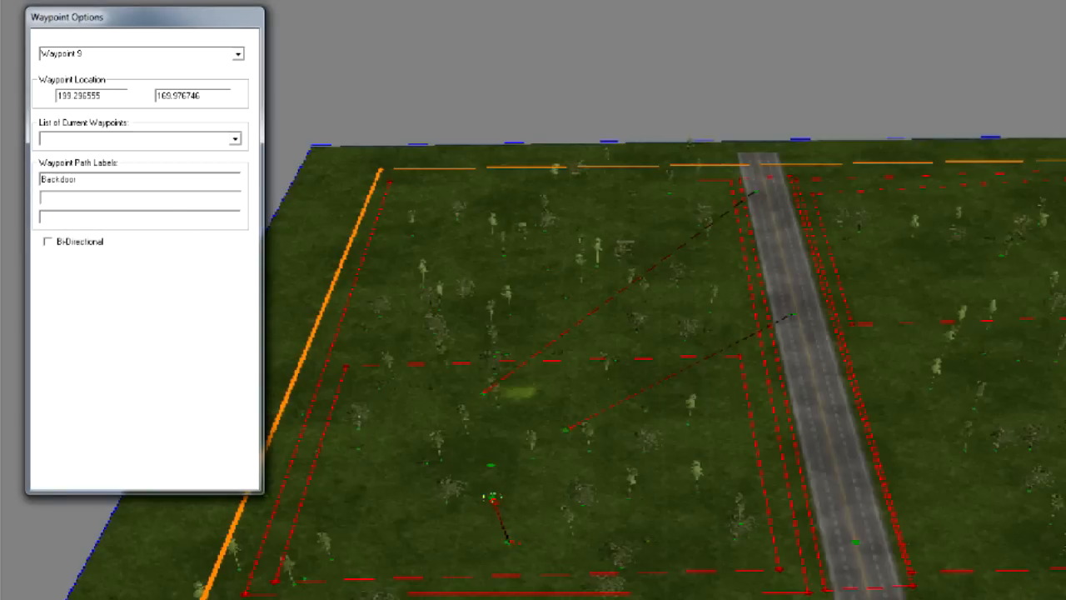
{"action": "type", "text": "1"}
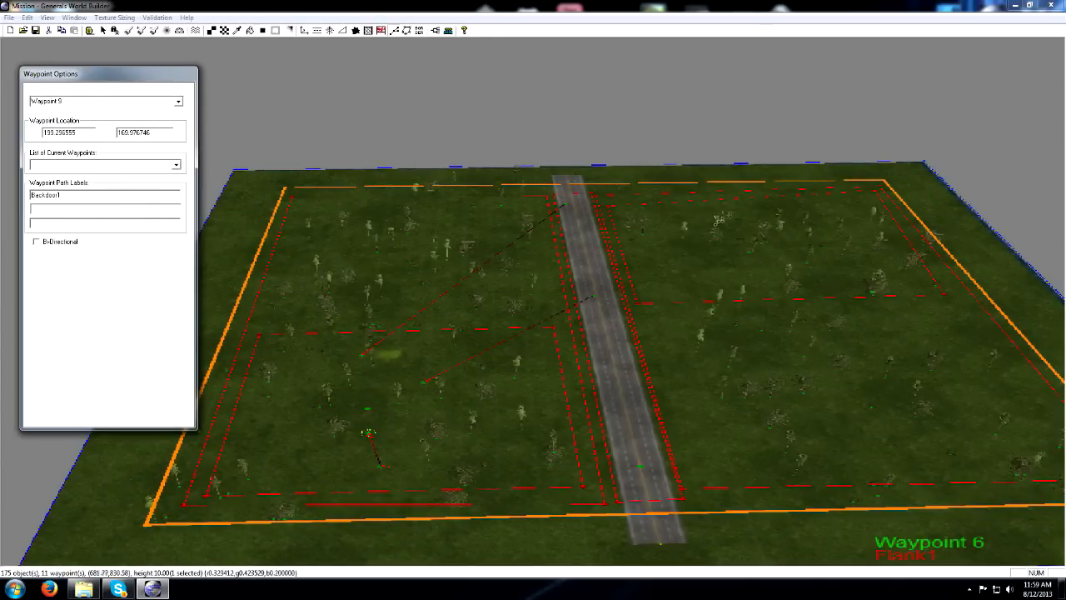
Draw two waypoint paths from the road into the eastern area, labelling the middle one Center2 and the far one Flank2.
{"action": "left_click", "coordinate": [609, 307]}
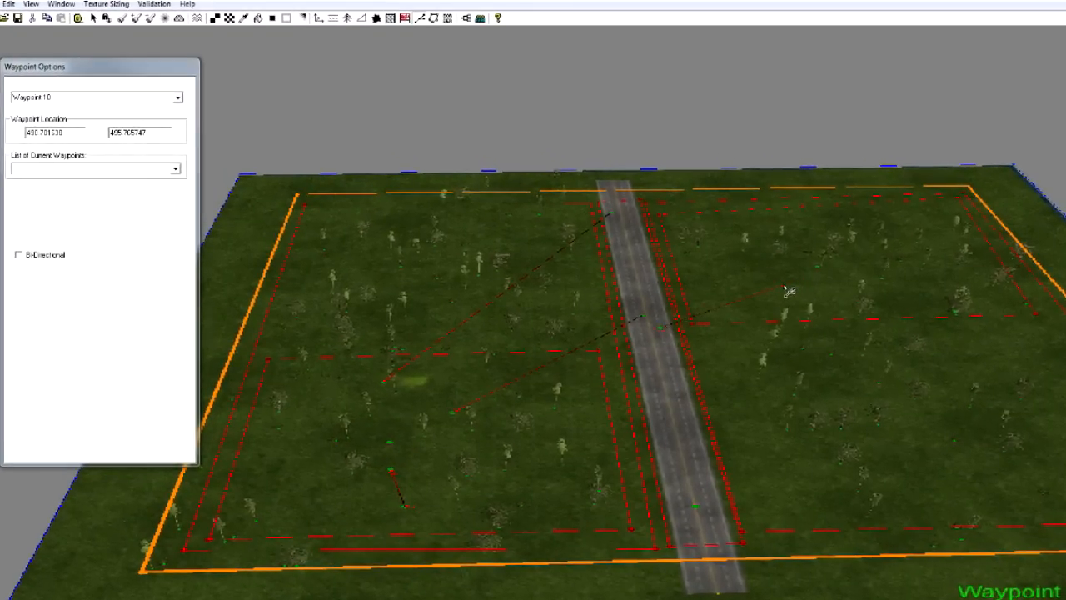
{"action": "left_click", "coordinate": [792, 289]}
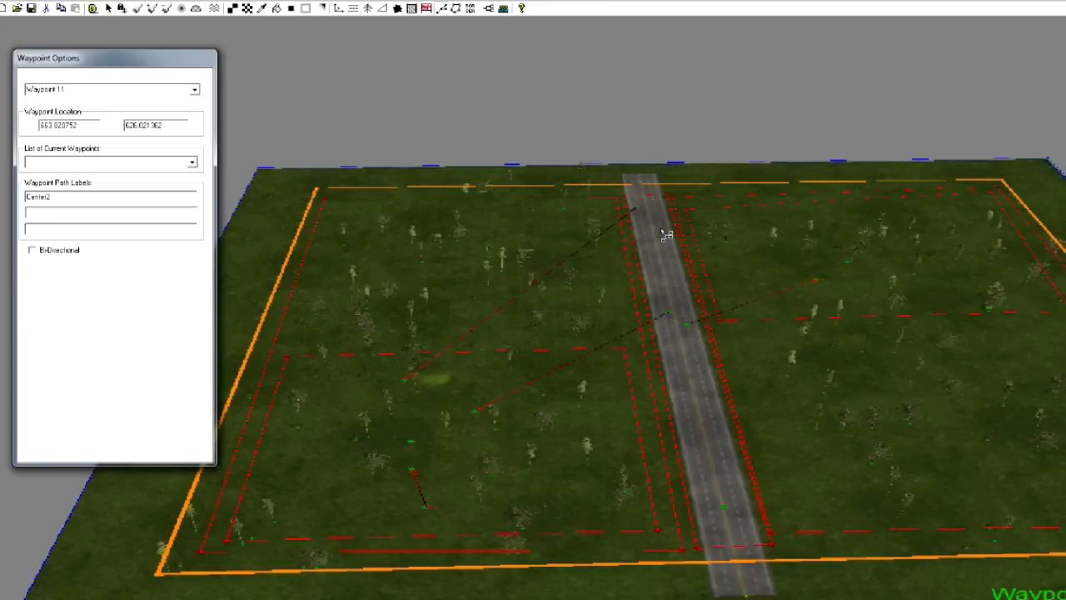
{"action": "left_click", "coordinate": [792, 237]}
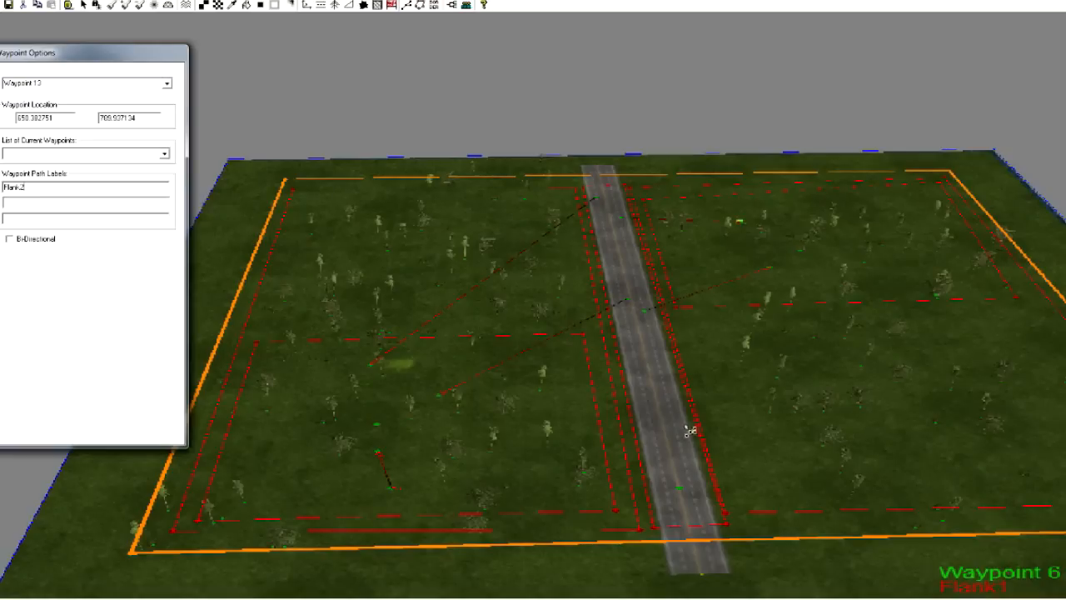
Draw a bent waypoint path from the near part of the road to about X 748, Y 625 in the eastern inner perimeter, labelled Backdoor2.
{"action": "left_click", "coordinate": [957, 522]}
{"action": "left_click", "coordinate": [932, 365]}
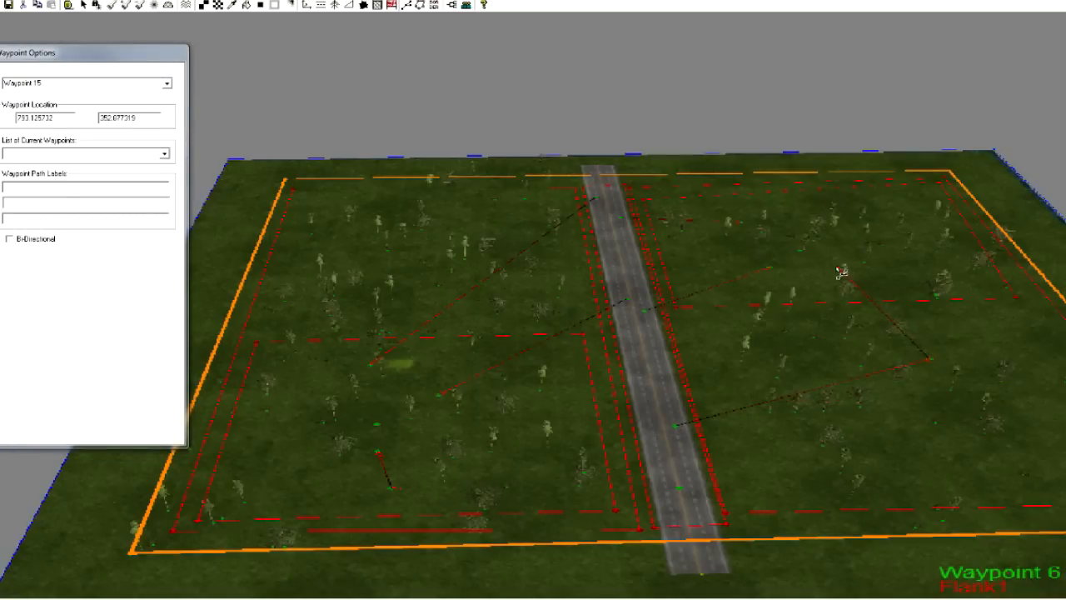
{"action": "left_click", "coordinate": [841, 271]}
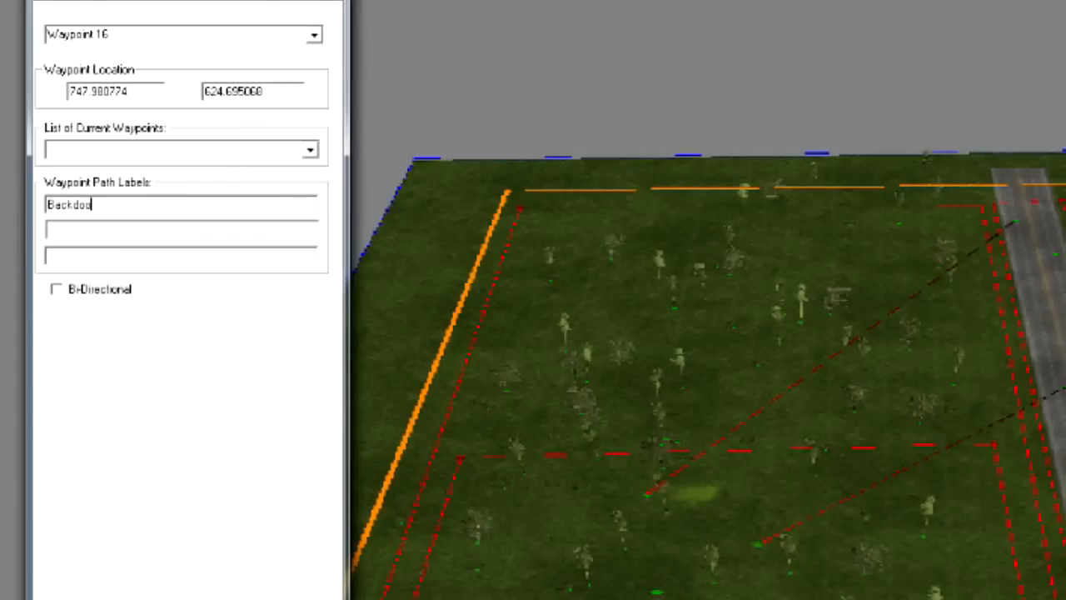
{"action": "type", "text": "2"}
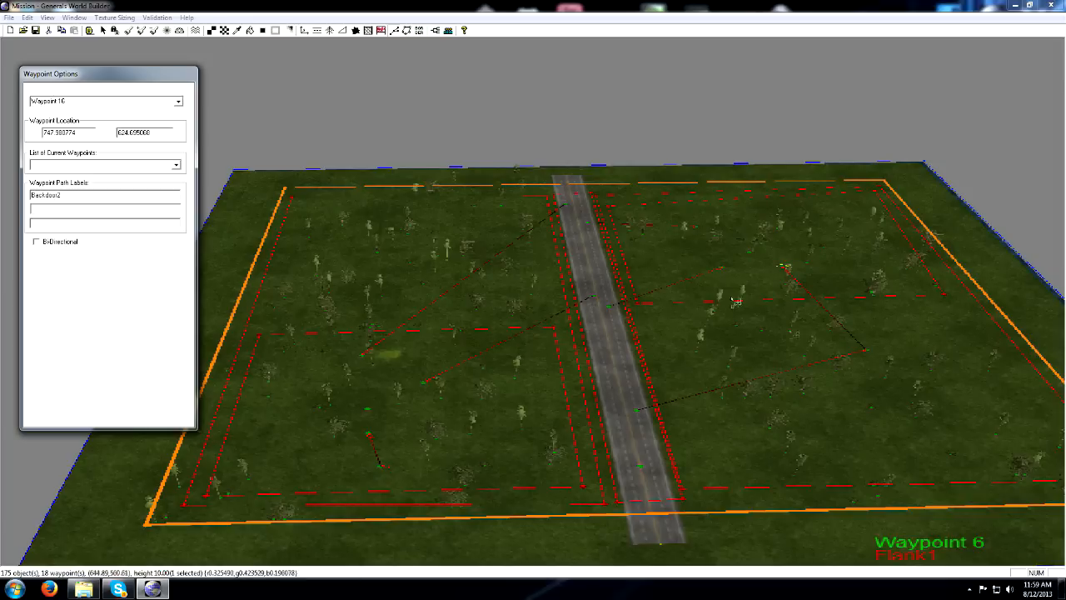
Start the Place Object tool and collapse the SHRUBBERY category in the object list.
{"action": "left_click_drag", "start_coordinate": [122, 76], "coordinate": [103, 62]}
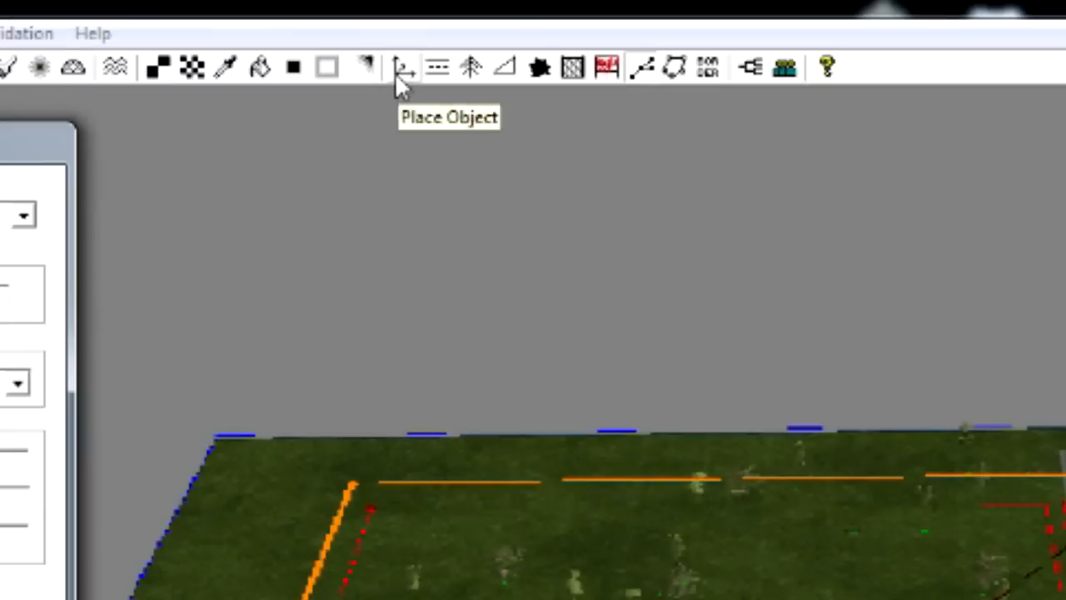
{"action": "left_click", "coordinate": [396, 71]}
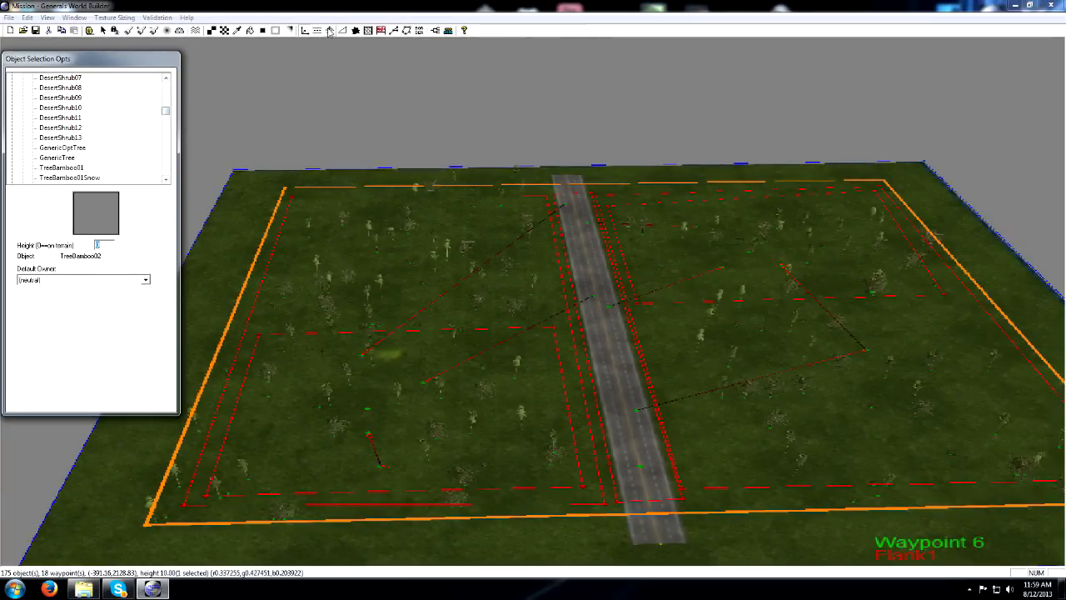
{"action": "left_click_drag", "start_coordinate": [86, 61], "coordinate": [652, 132]}
{"action": "left_click_drag", "start_coordinate": [730, 178], "coordinate": [727, 231]}
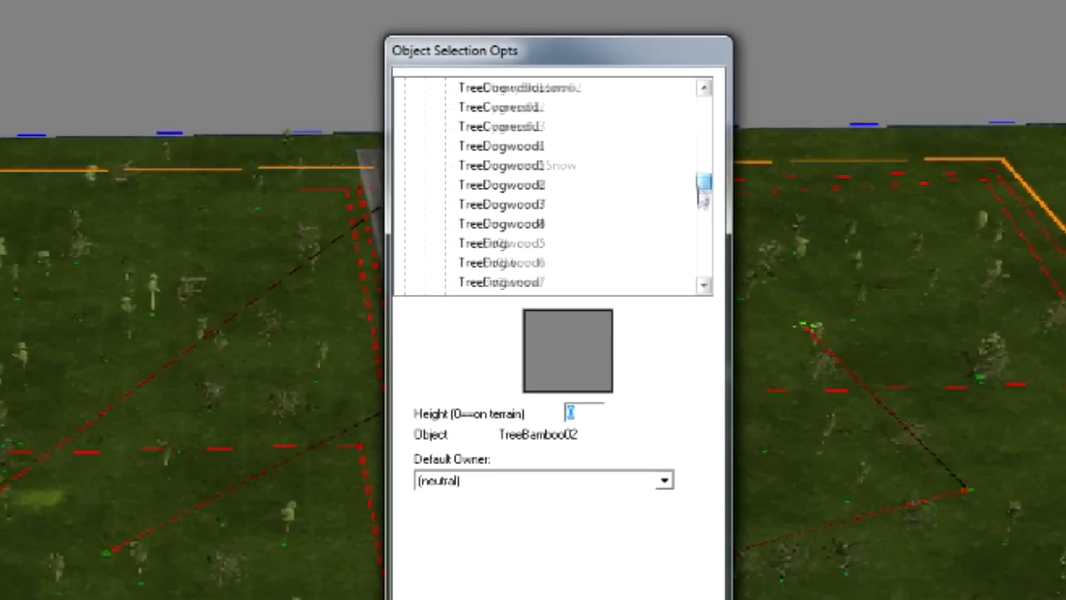
{"action": "left_click_drag", "start_coordinate": [701, 264], "coordinate": [689, 126]}
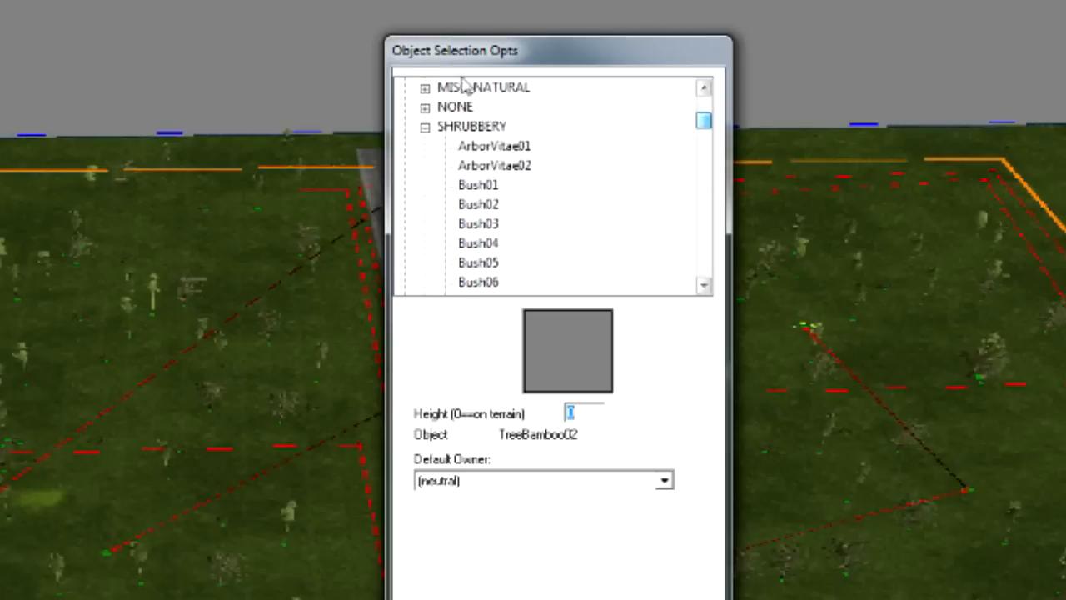
{"action": "left_click", "coordinate": [426, 130]}
{"action": "scroll", "coordinate": [519, 176], "scroll_direction": "up", "scroll_amount": 2}
{"action": "scroll", "coordinate": [514, 240], "scroll_direction": "down", "scroll_amount": 2}
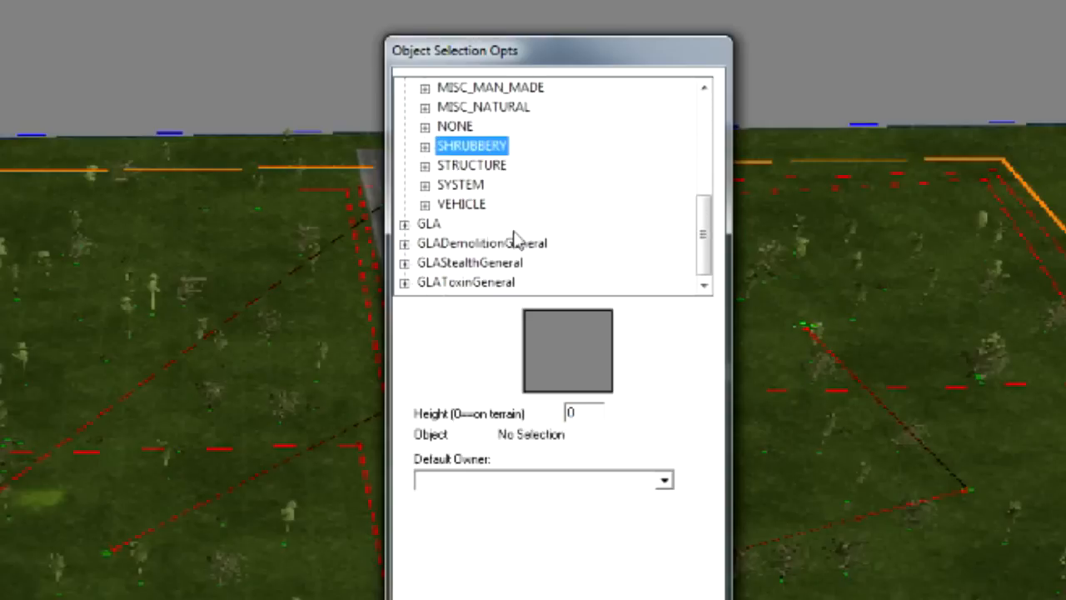
Expand the STRUCTURE category of the object list and select the SupplyDock object.
{"action": "left_click", "coordinate": [425, 165]}
{"action": "scroll", "coordinate": [658, 178], "scroll_direction": "down", "scroll_amount": 15}
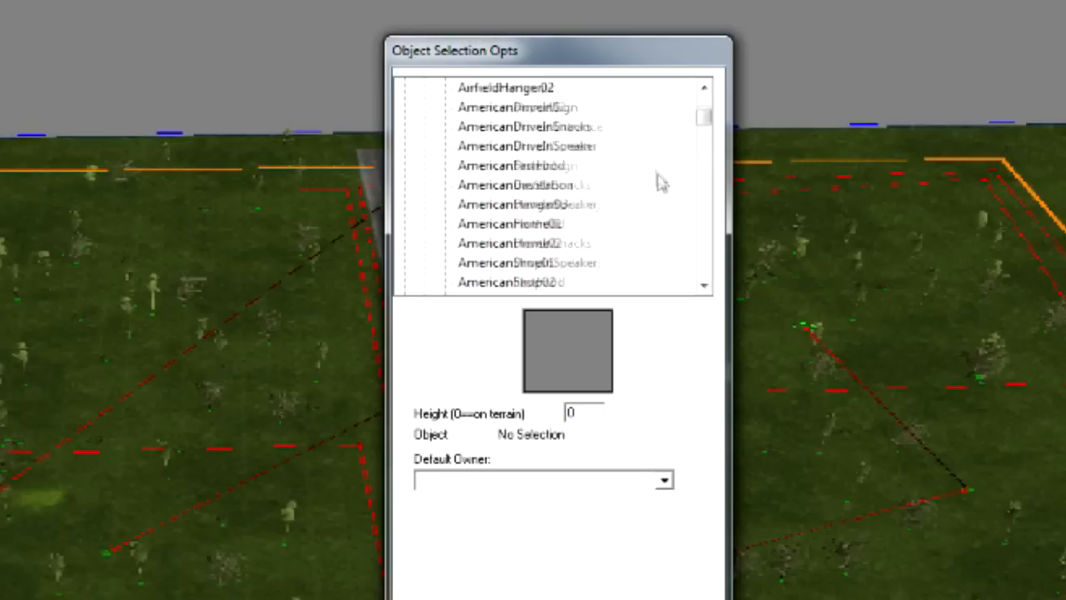
{"action": "scroll", "coordinate": [653, 194], "scroll_direction": "down", "scroll_amount": 20}
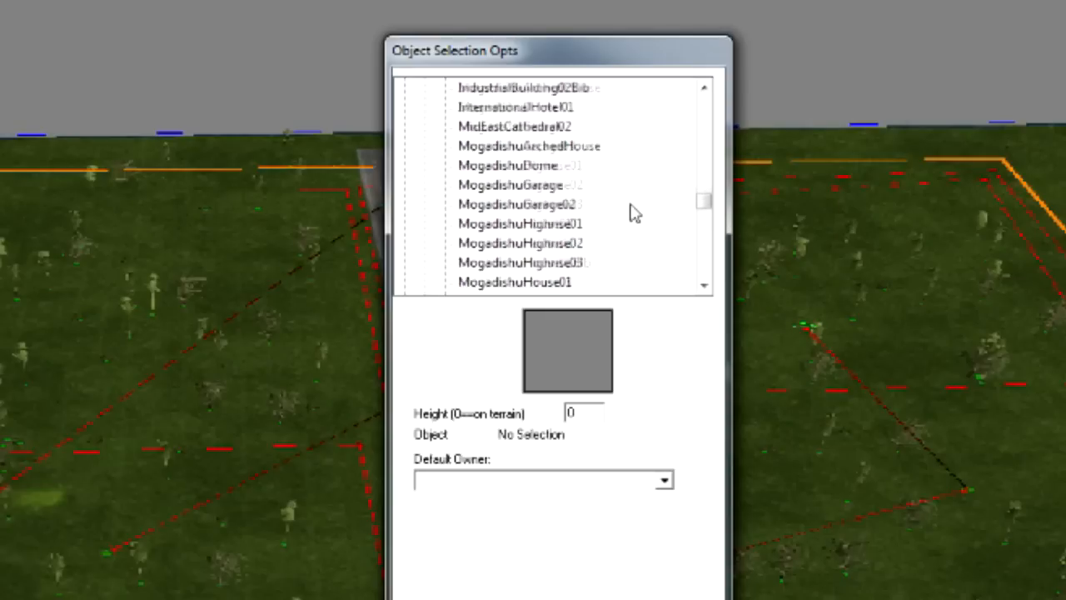
{"action": "scroll", "coordinate": [604, 214], "scroll_direction": "down", "scroll_amount": 8}
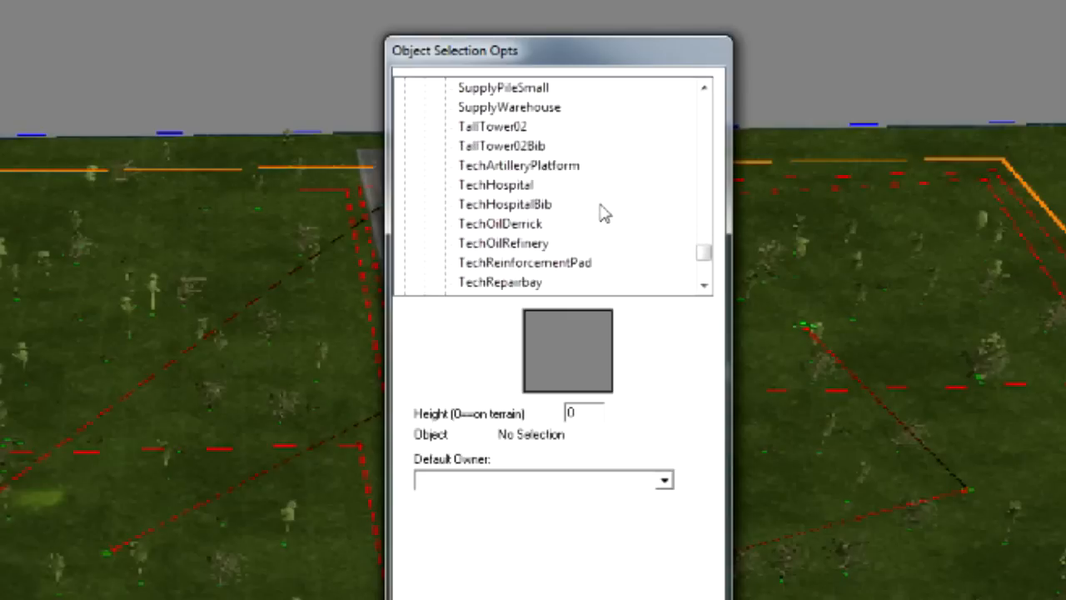
{"action": "scroll", "coordinate": [583, 208], "scroll_direction": "up", "scroll_amount": 12}
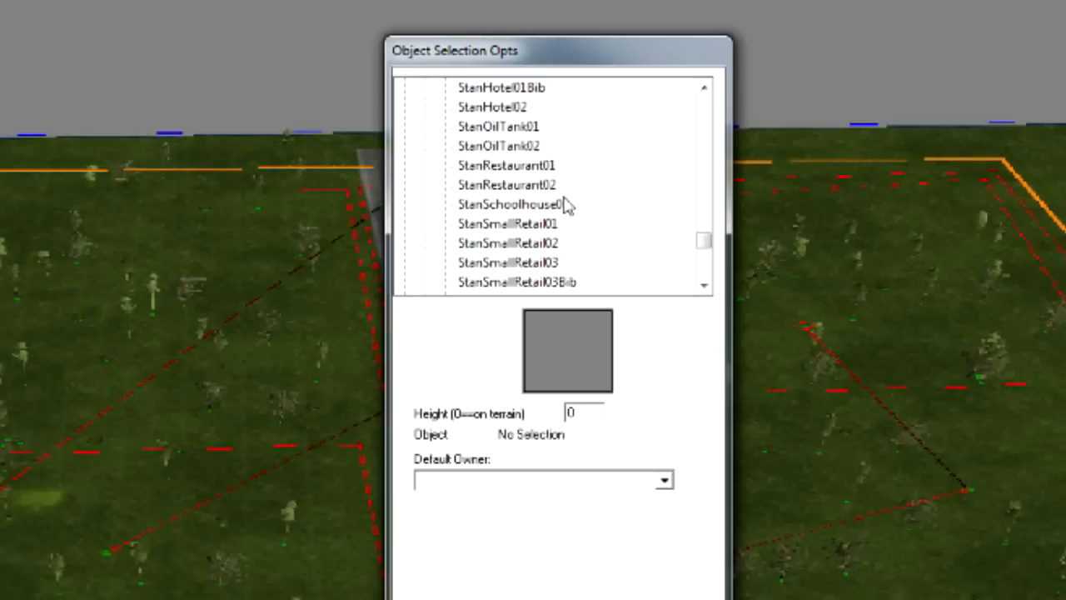
{"action": "scroll", "coordinate": [567, 205], "scroll_direction": "up", "scroll_amount": 8}
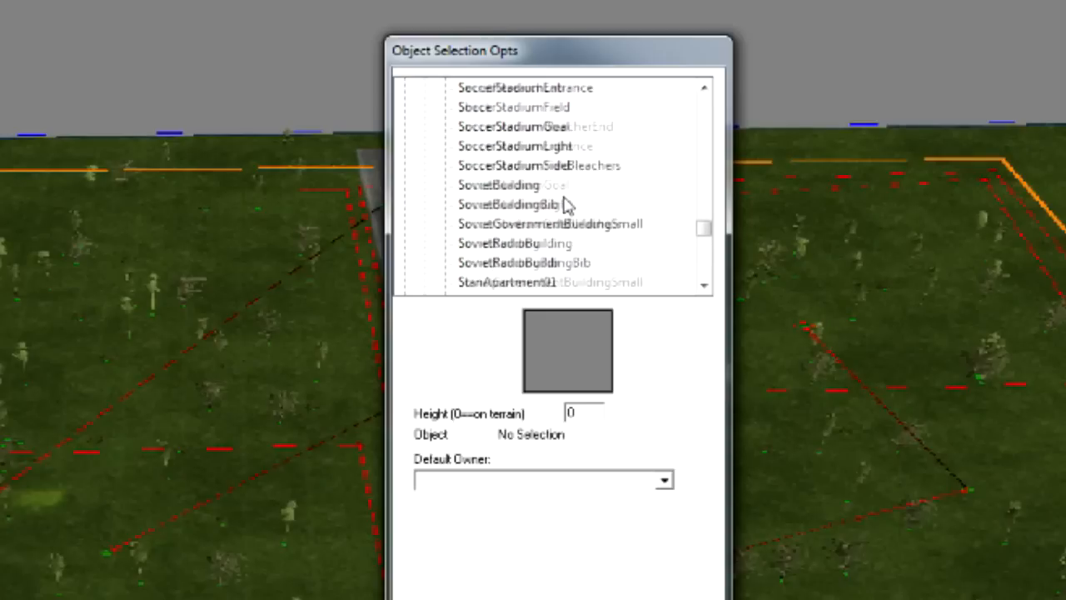
{"action": "scroll", "coordinate": [567, 204], "scroll_direction": "up", "scroll_amount": 2}
{"action": "scroll", "coordinate": [565, 205], "scroll_direction": "down", "scroll_amount": 10}
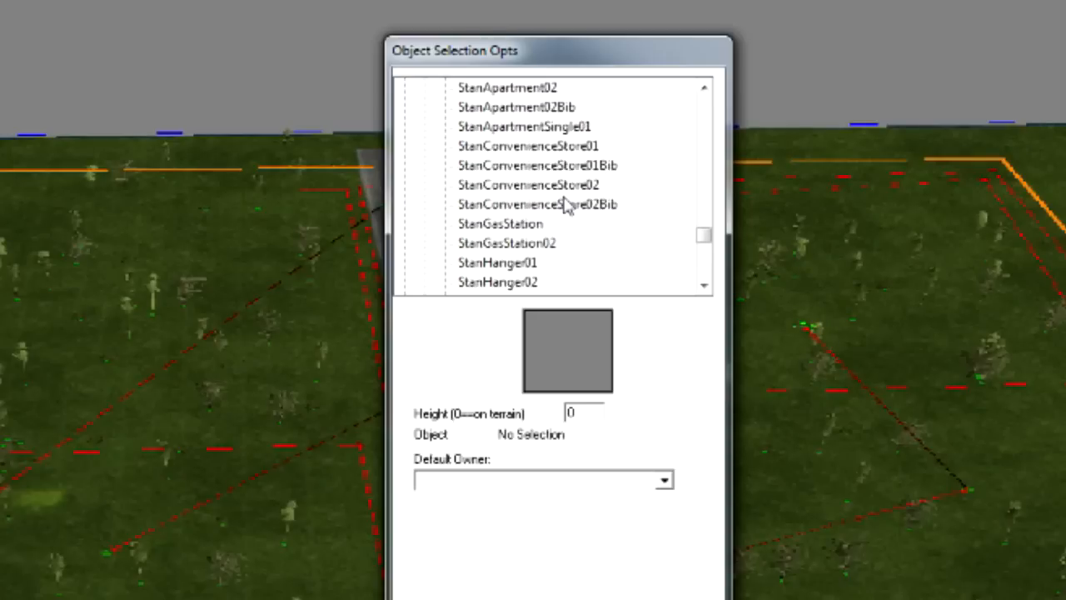
{"action": "scroll", "coordinate": [566, 205], "scroll_direction": "down", "scroll_amount": 2}
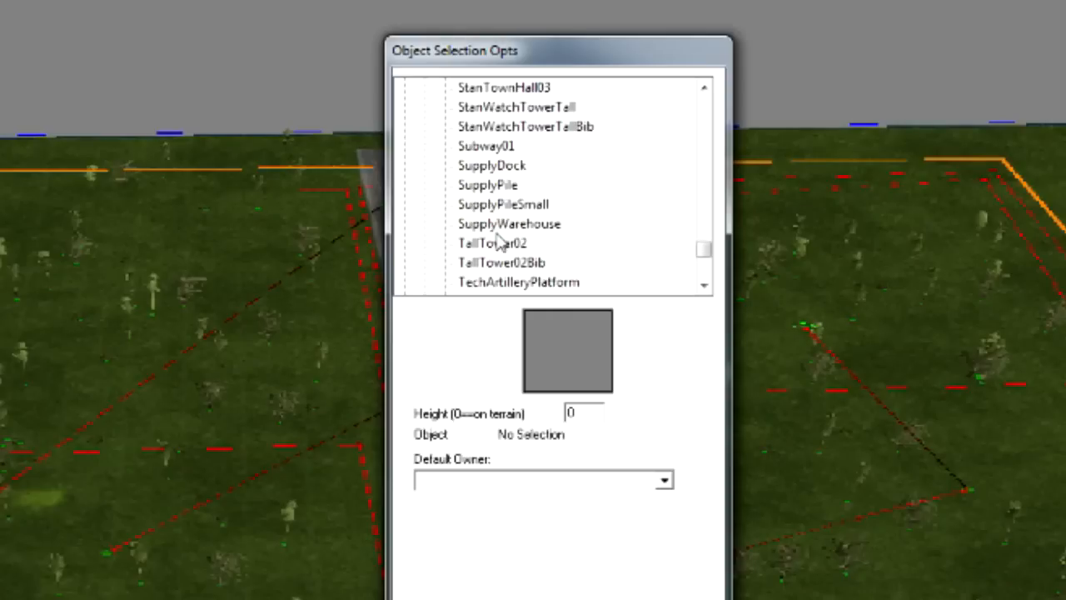
{"action": "left_click", "coordinate": [533, 225]}
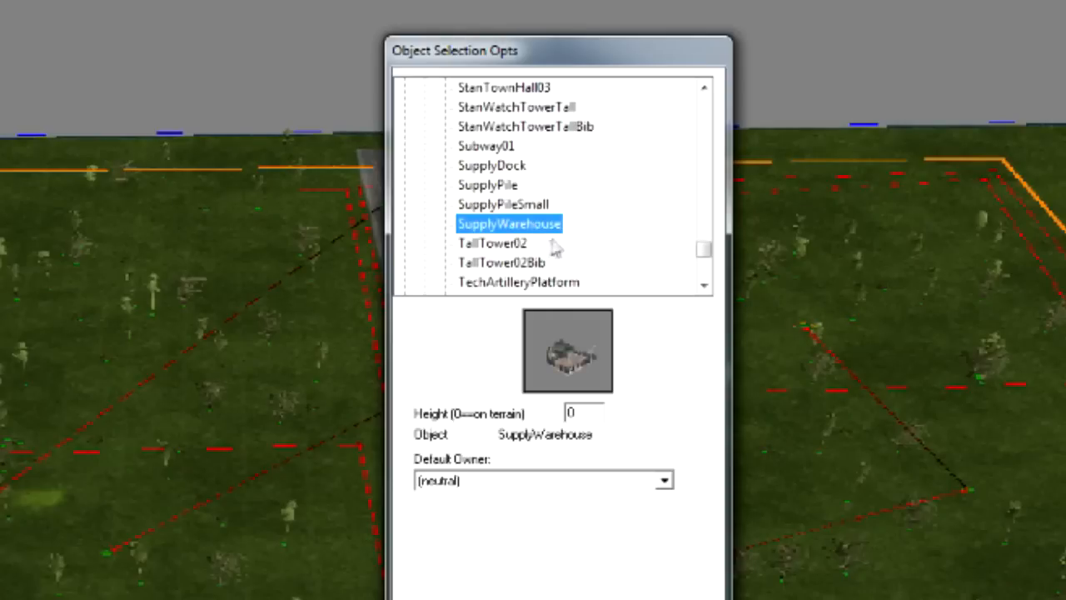
{"action": "left_click", "coordinate": [510, 165]}
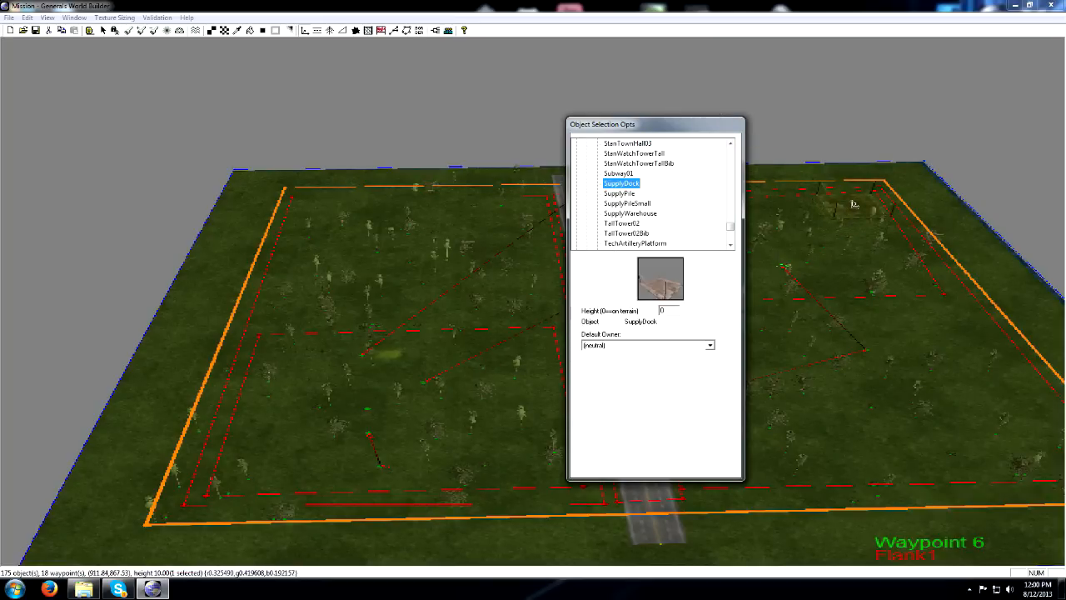
Place supply docks at about X 907, Y 870 and X 88, Y 109, adding the required player from the FactionCivilian template.
{"action": "left_click_drag", "start_coordinate": [708, 126], "coordinate": [170, 106]}
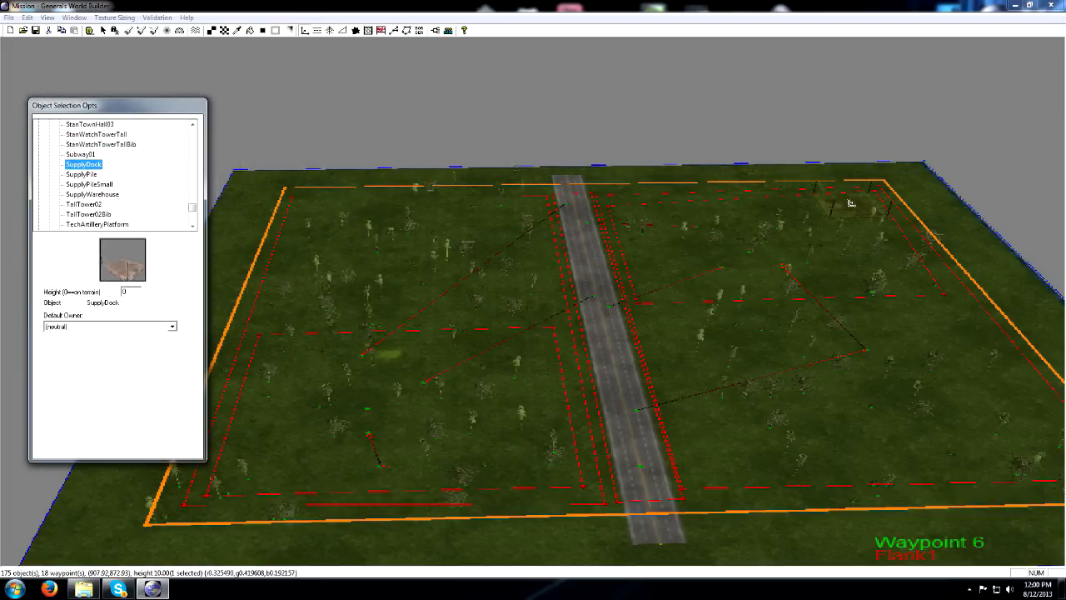
{"action": "left_click", "coordinate": [850, 203]}
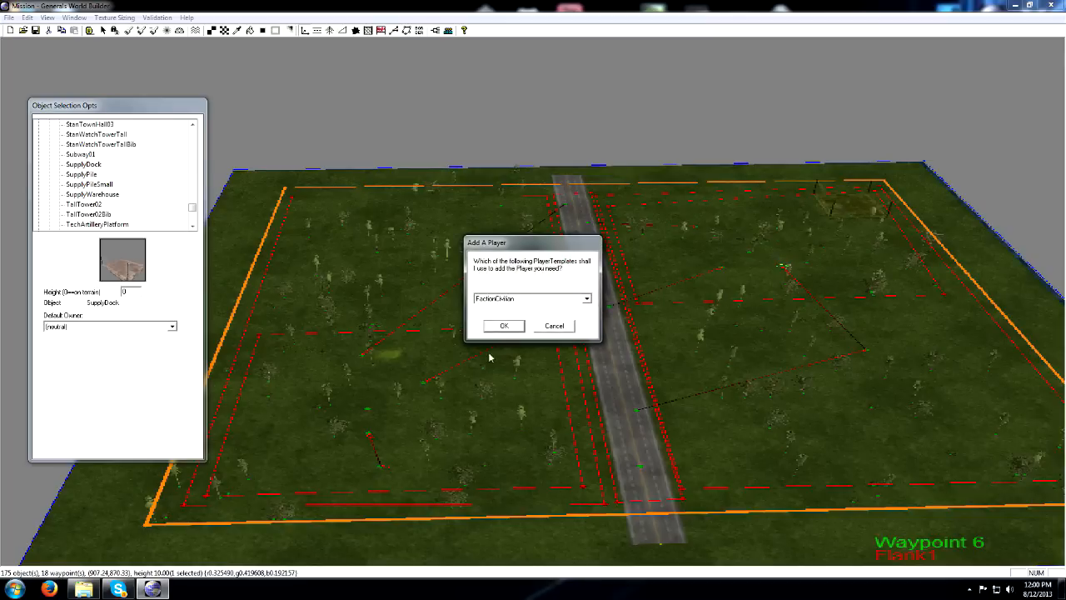
{"action": "left_click", "coordinate": [505, 326]}
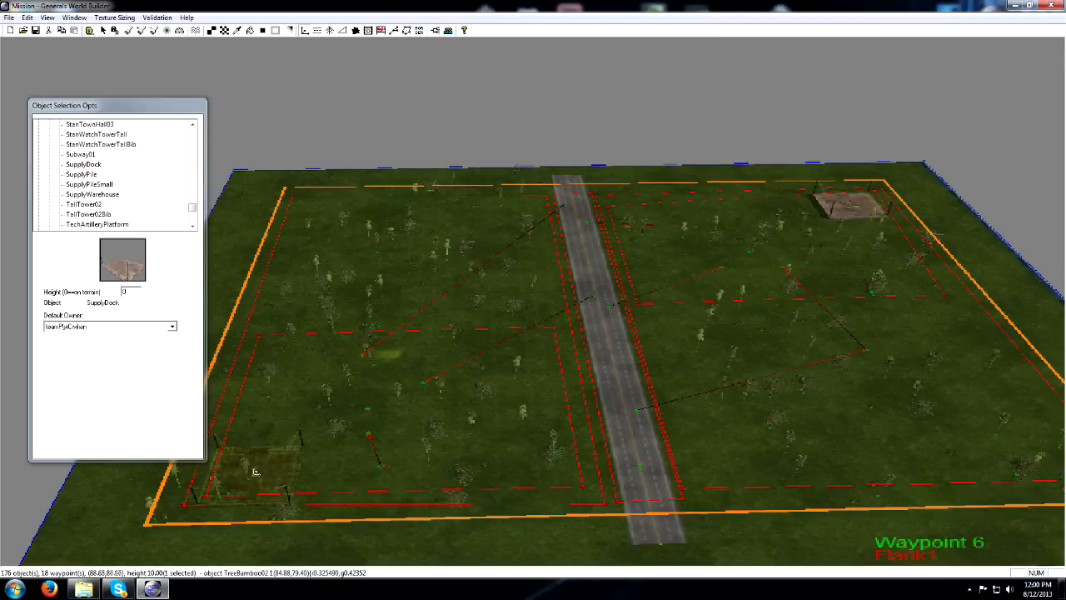
{"action": "left_click", "coordinate": [252, 464]}
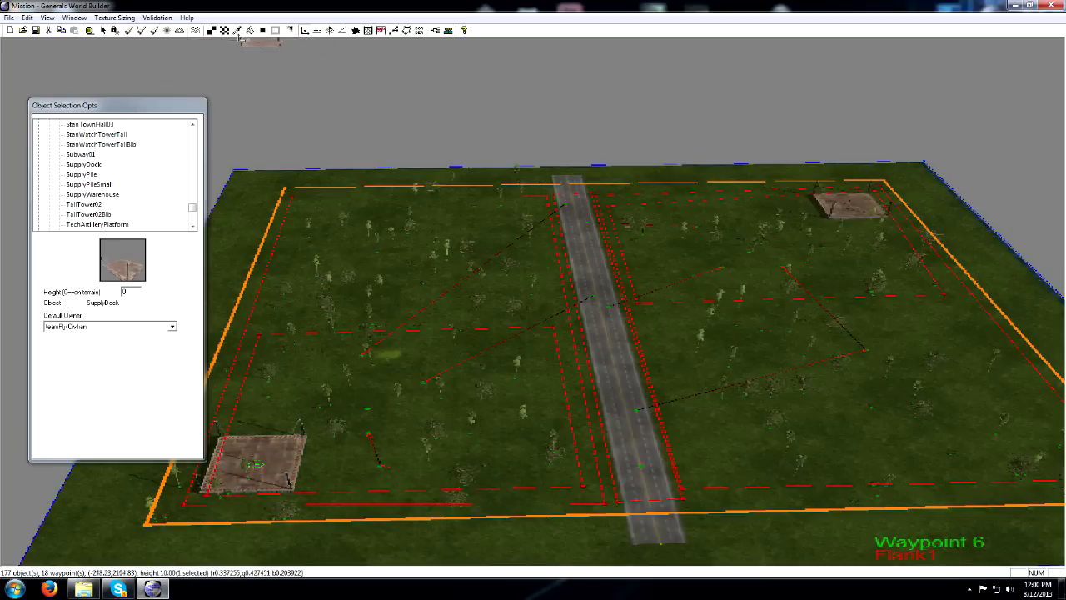
Name the supply dock at about X 88, Y 109 money1 and the one at about X 907, Y 870 money2.
{"action": "left_click", "coordinate": [107, 30]}
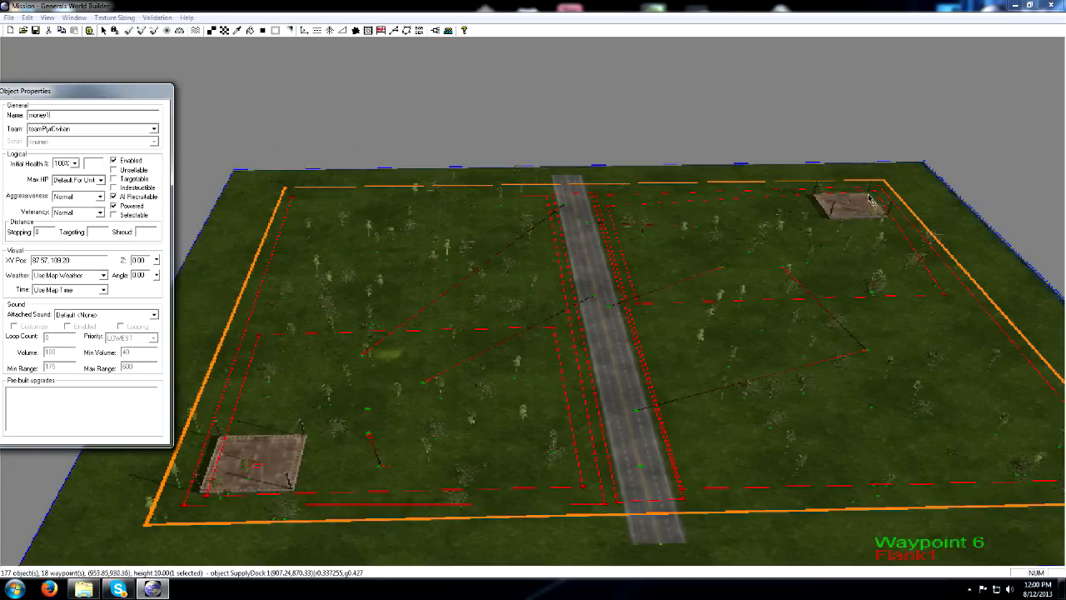
{"action": "left_click", "coordinate": [849, 206]}
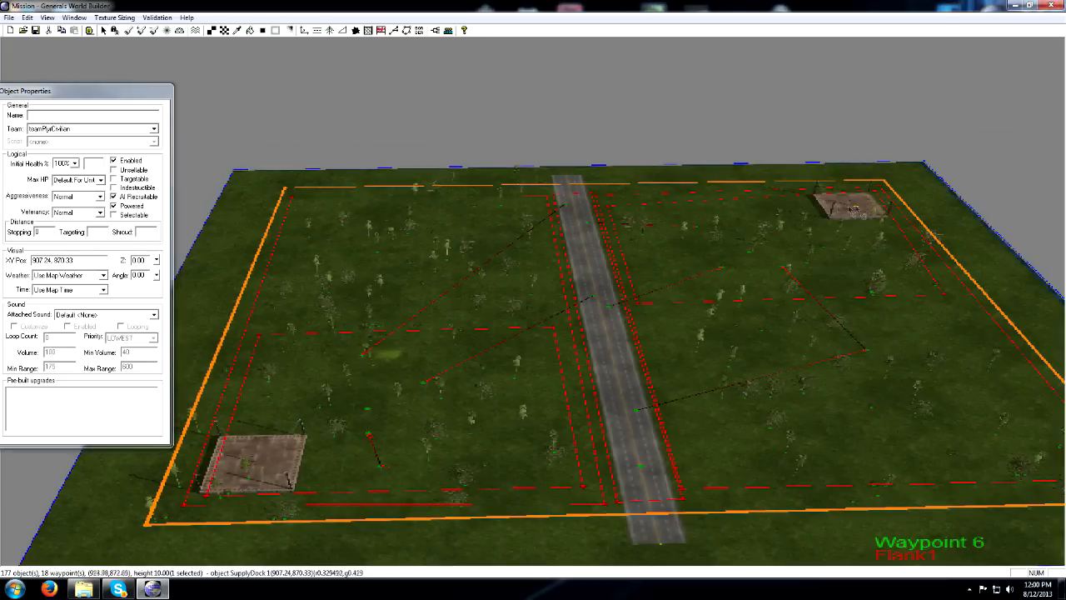
{"action": "left_click", "coordinate": [75, 115]}
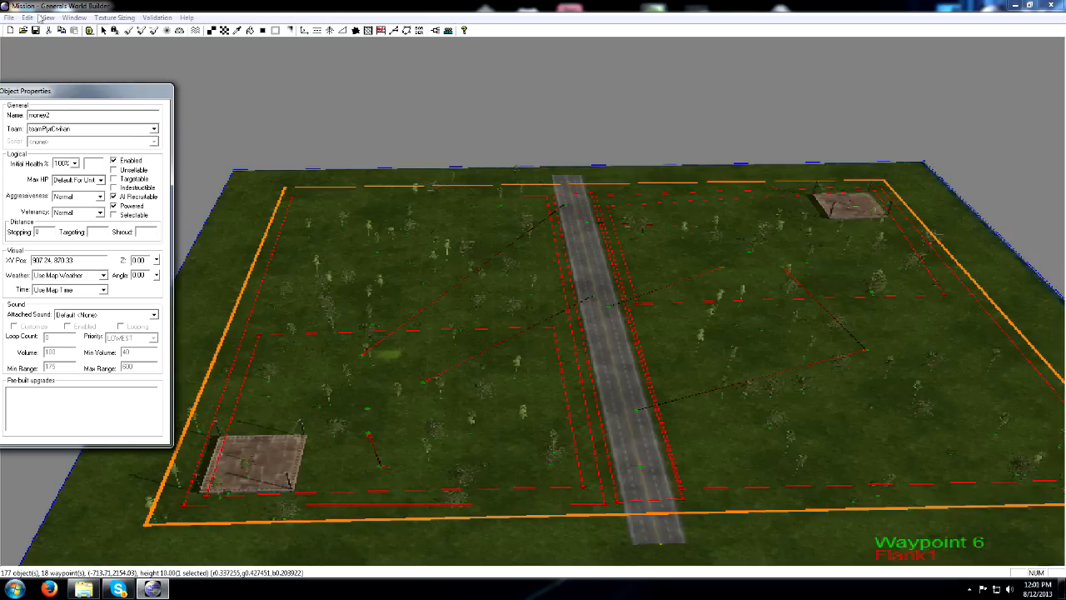
{"action": "left_click_drag", "start_coordinate": [90, 100], "coordinate": [83, 77]}
Create a new script under the PlyrCivilian player and show its actions for true conditions.
{"action": "left_click", "coordinate": [27, 18]}
{"action": "left_click", "coordinate": [117, 314]}
{"action": "left_click", "coordinate": [68, 53]}
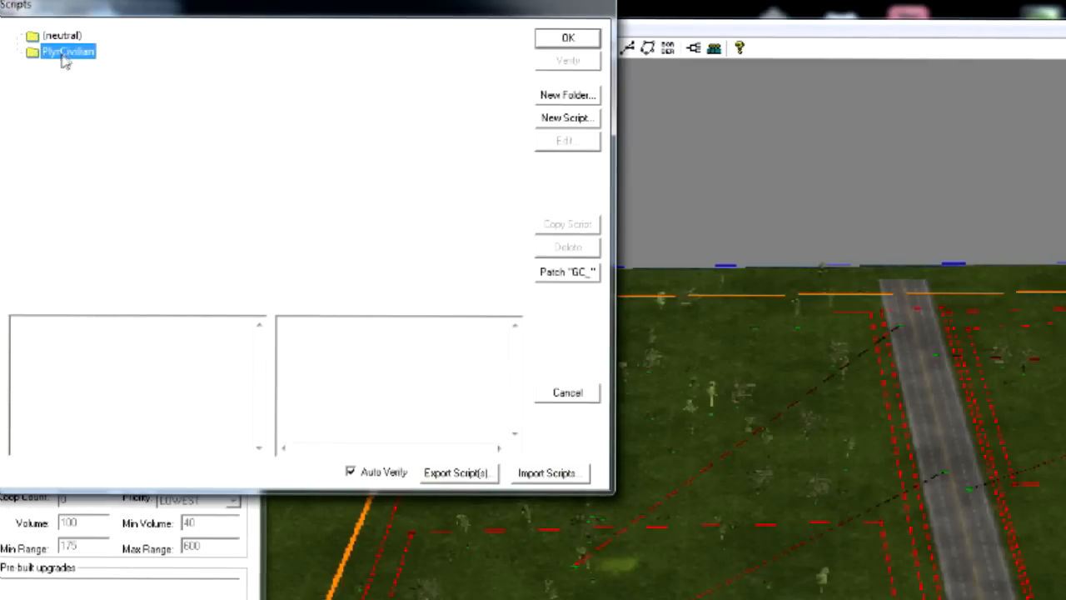
{"action": "left_click", "coordinate": [563, 118]}
{"action": "left_click", "coordinate": [247, 92]}
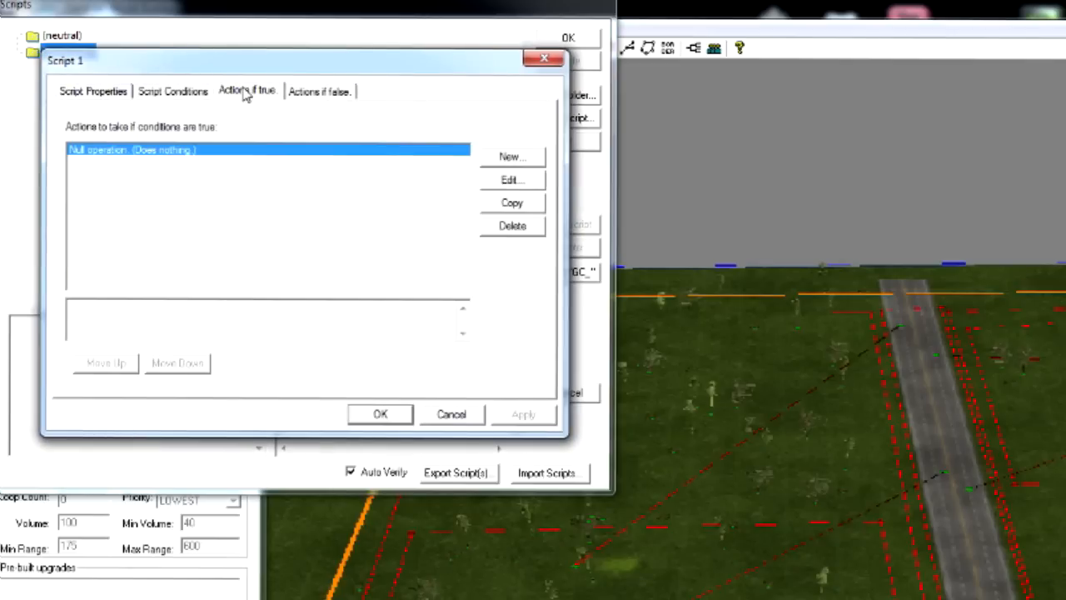
{"action": "left_click", "coordinate": [508, 156]}
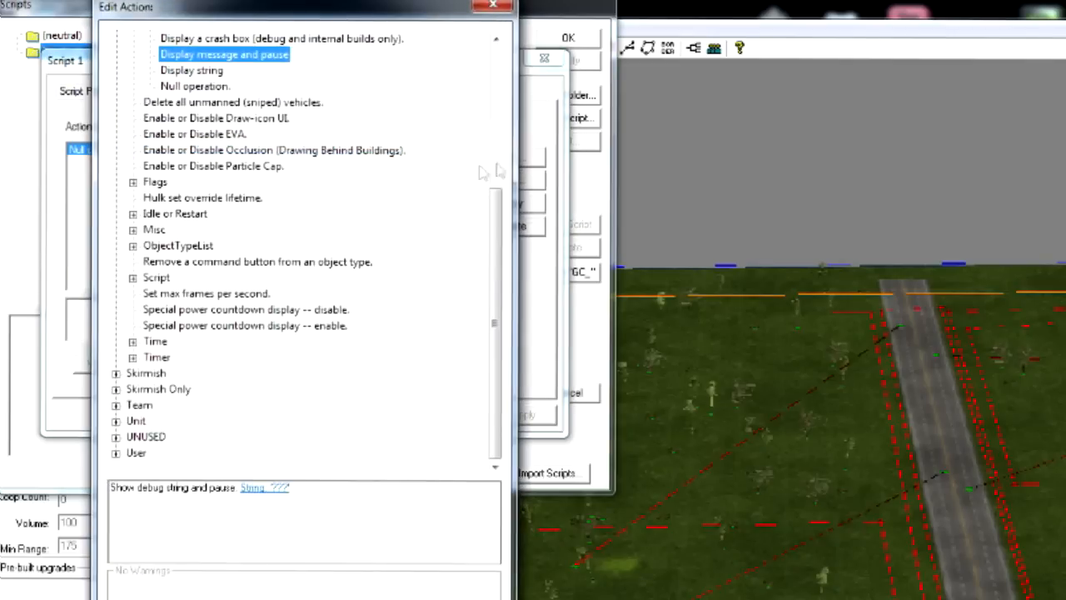
{"action": "left_click", "coordinate": [116, 421]}
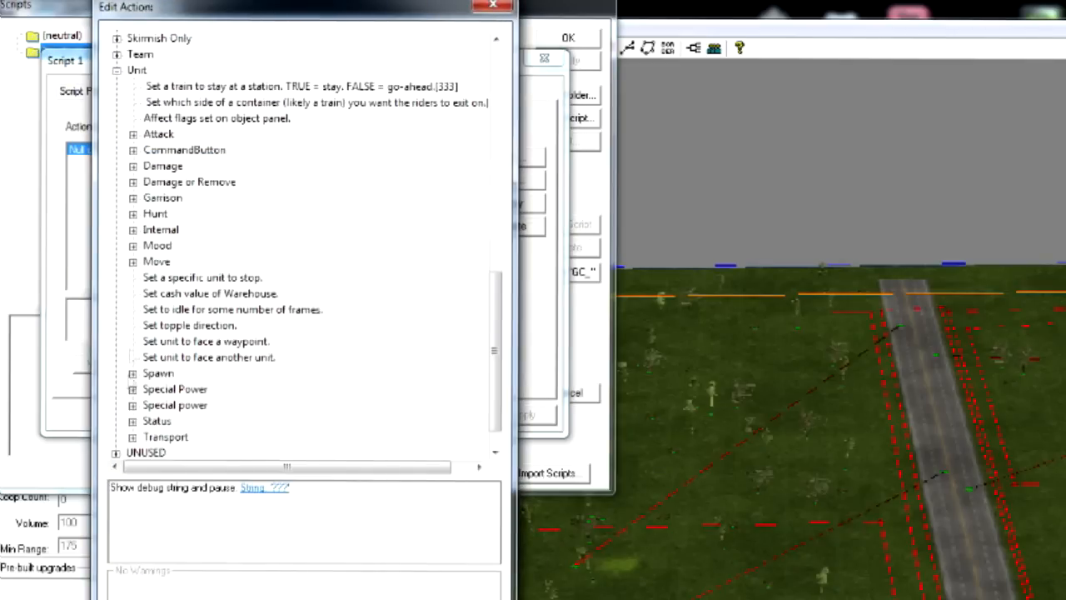
{"action": "left_click", "coordinate": [239, 294]}
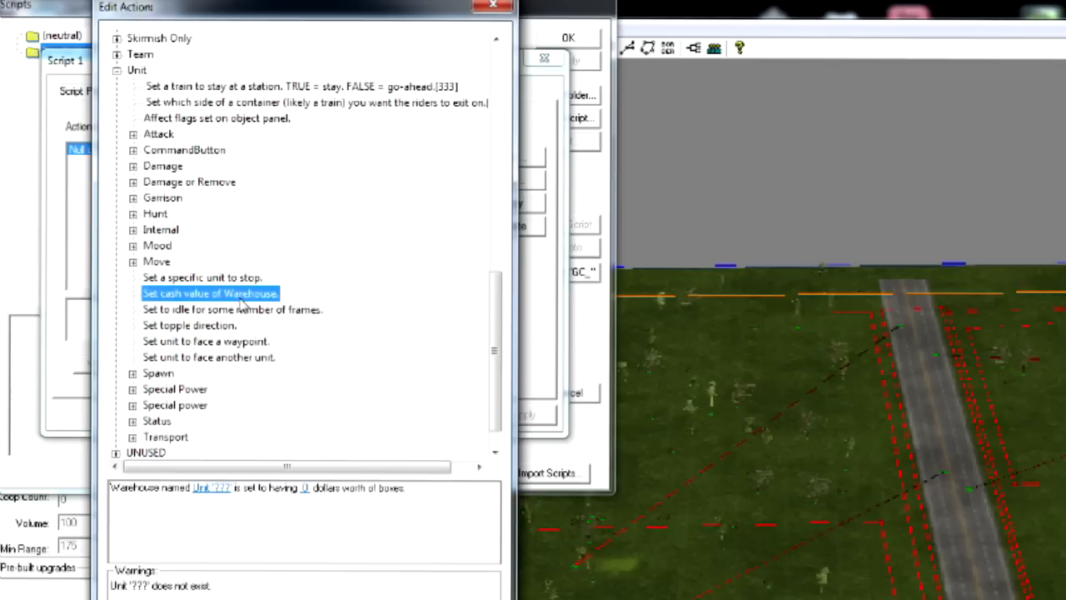
{"action": "left_click", "coordinate": [203, 488]}
{"action": "left_click", "coordinate": [460, 332]}
{"action": "left_click", "coordinate": [372, 369]}
{"action": "left_click", "coordinate": [376, 376]}
{"action": "left_click", "coordinate": [320, 488]}
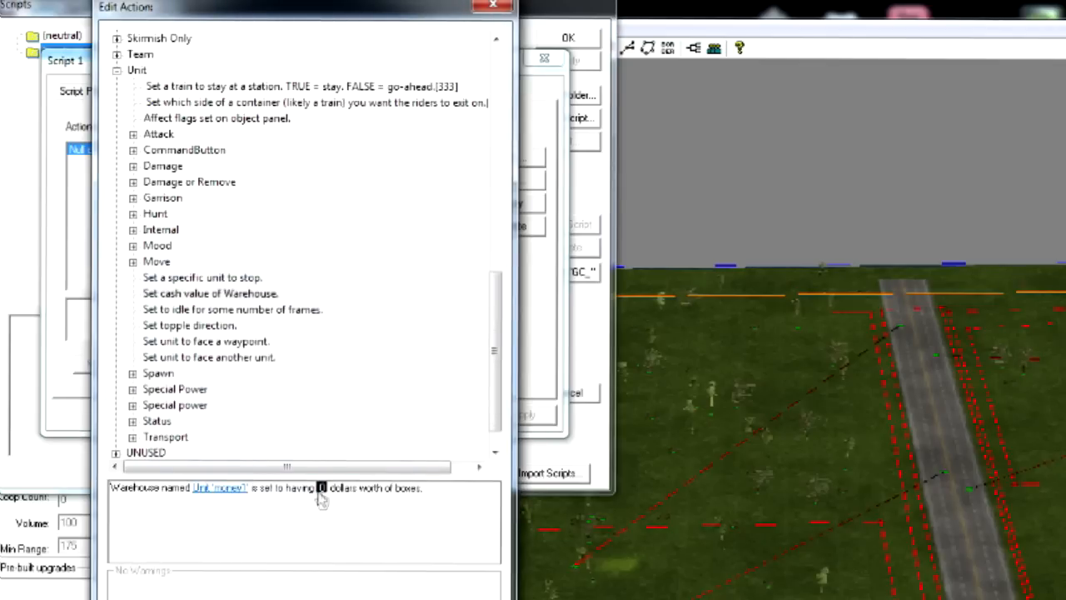
{"action": "left_click", "coordinate": [321, 488]}
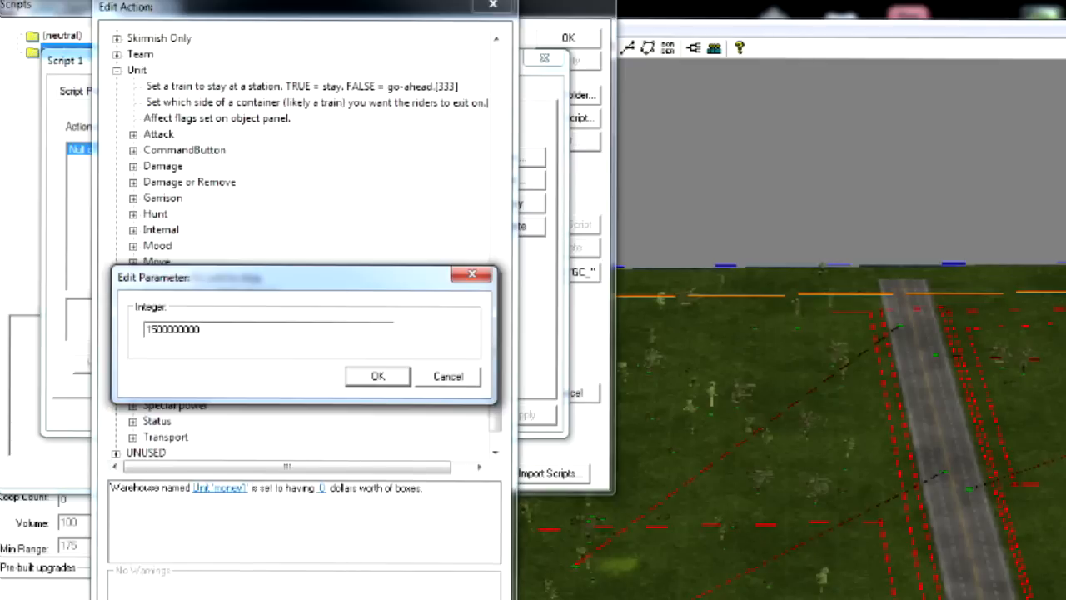
{"action": "left_click", "coordinate": [378, 376]}
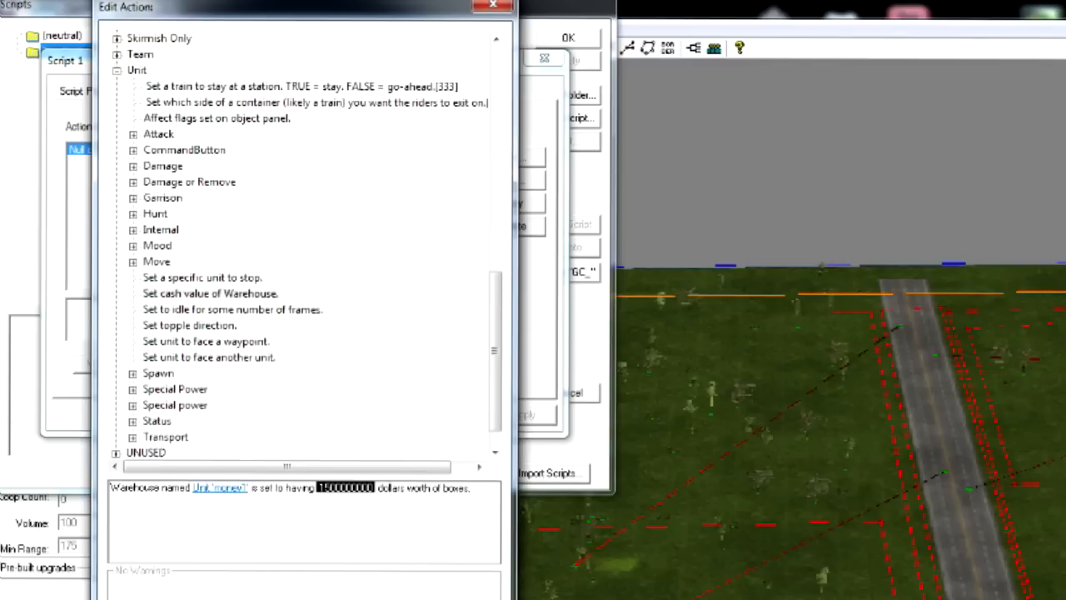
{"action": "key", "text": "Return"}
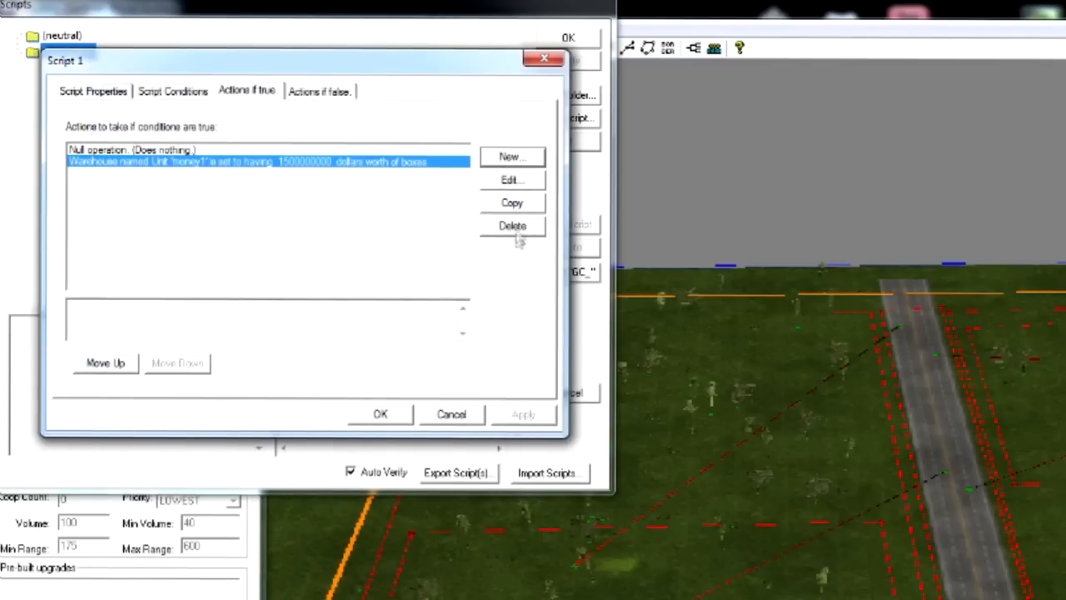
{"action": "left_click", "coordinate": [510, 157]}
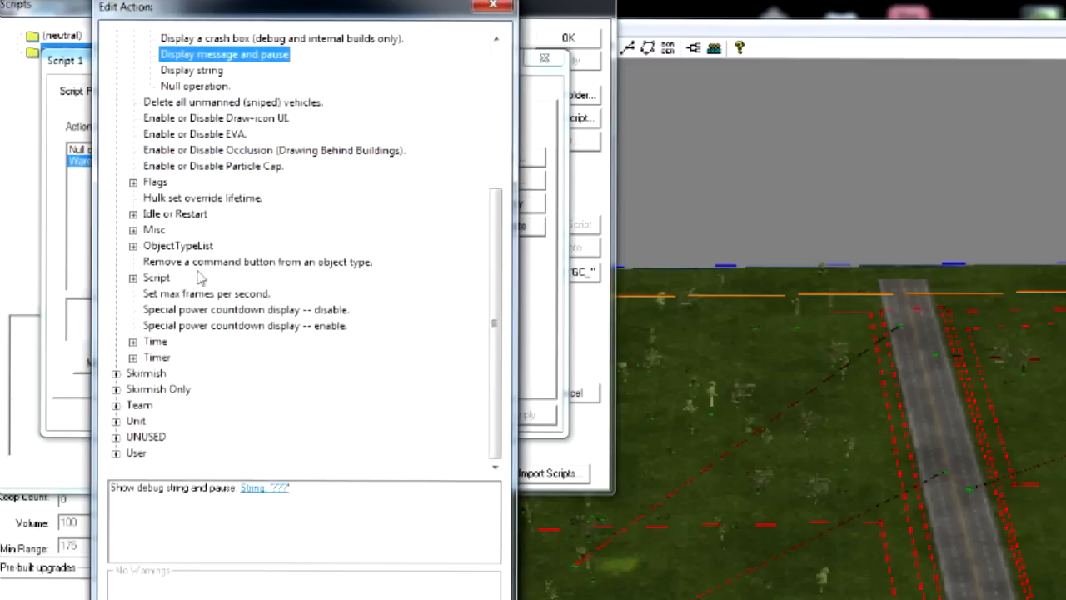
{"action": "left_click", "coordinate": [117, 421]}
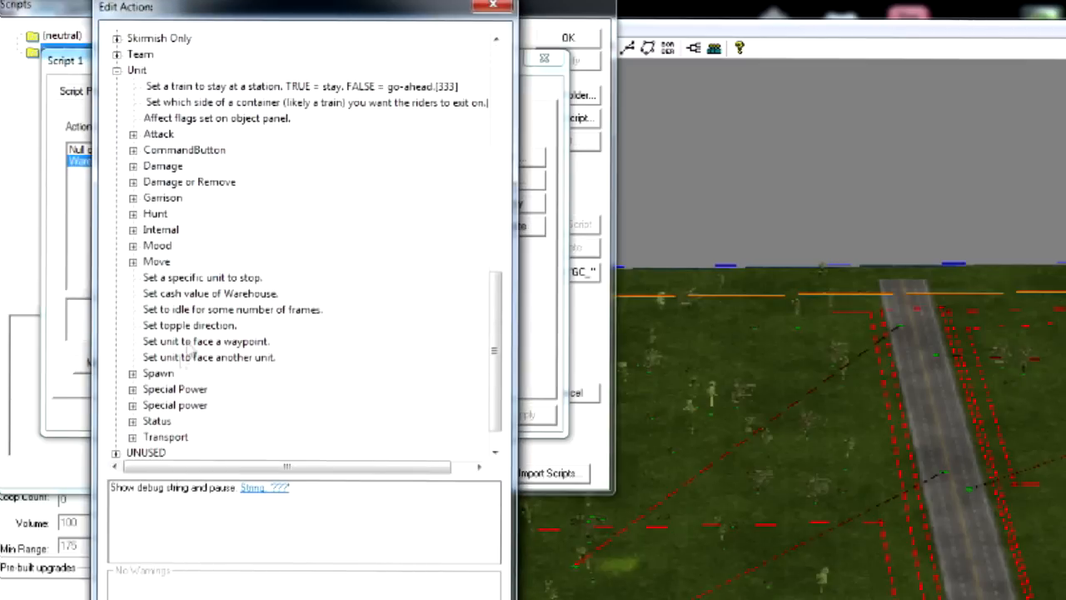
{"action": "left_click", "coordinate": [215, 295]}
{"action": "left_click", "coordinate": [209, 487]}
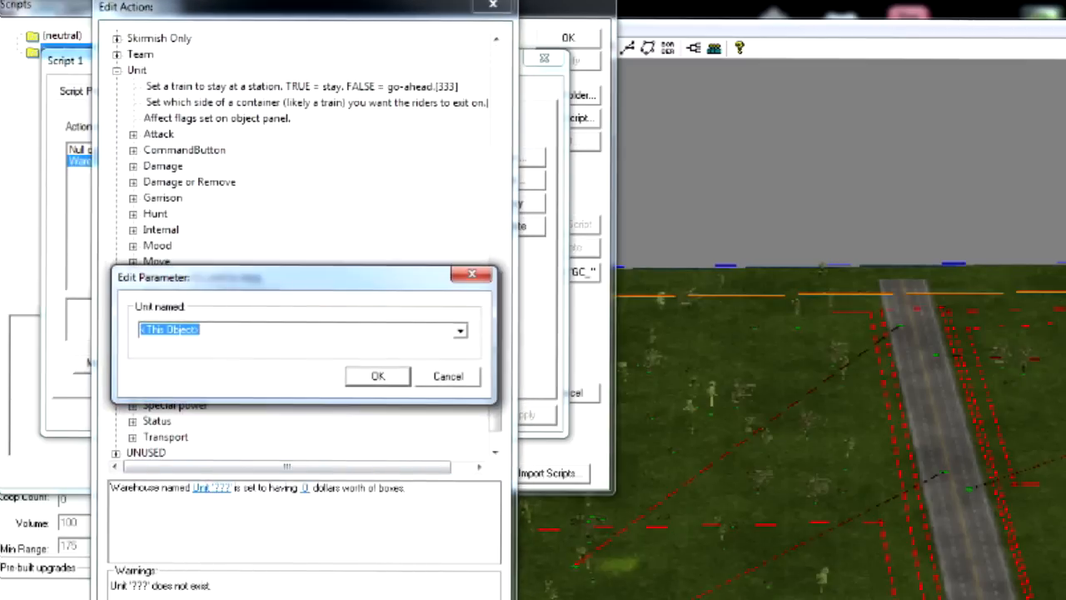
{"action": "left_click", "coordinate": [459, 330]}
{"action": "left_click", "coordinate": [366, 367]}
{"action": "left_click", "coordinate": [379, 377]}
{"action": "left_click", "coordinate": [320, 488]}
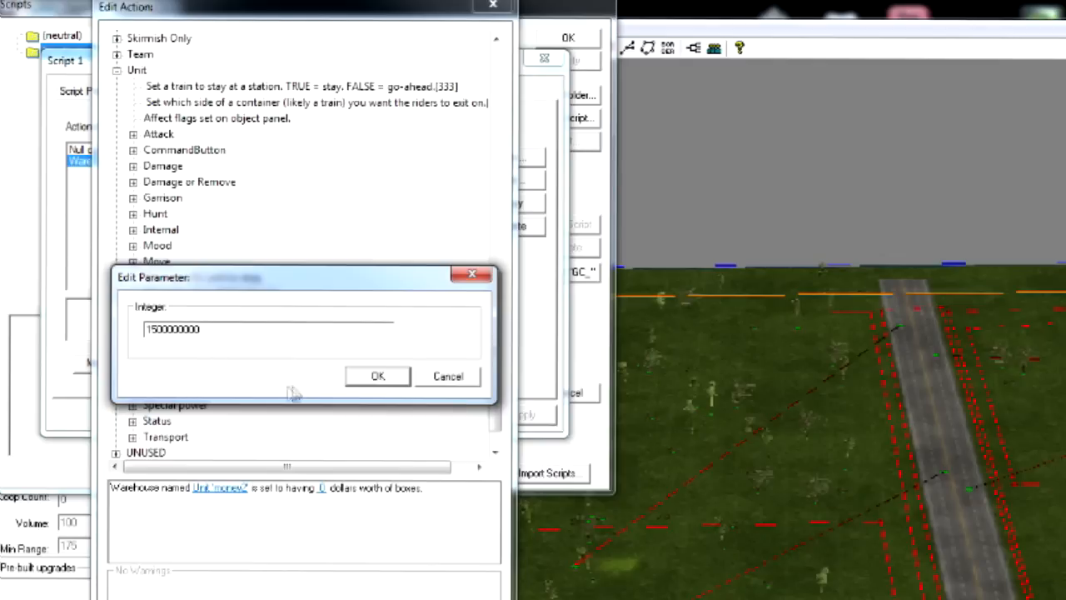
{"action": "left_click", "coordinate": [360, 376]}
{"action": "left_click", "coordinate": [568, 37]}
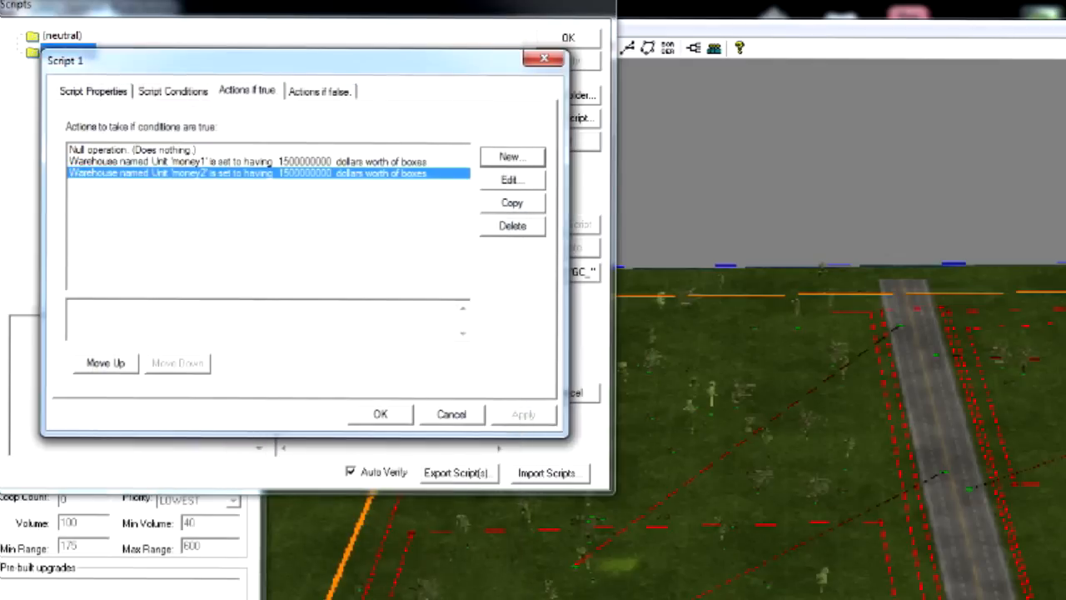
{"action": "left_click", "coordinate": [379, 411]}
{"action": "left_click", "coordinate": [567, 39]}
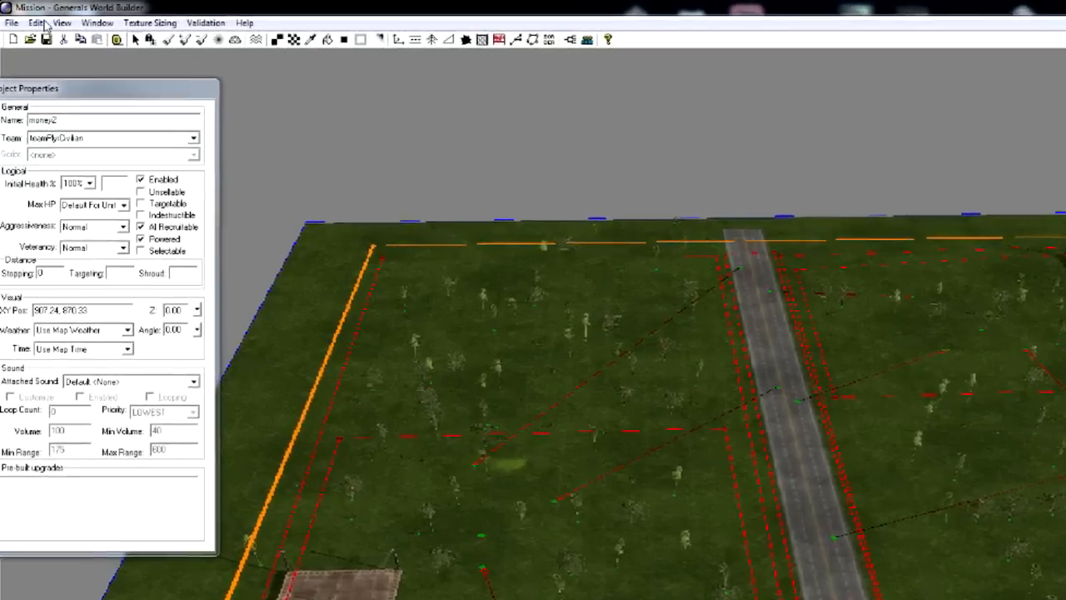
Add the skirmish players to the map's player list and accept the list.
{"action": "left_click", "coordinate": [43, 23]}
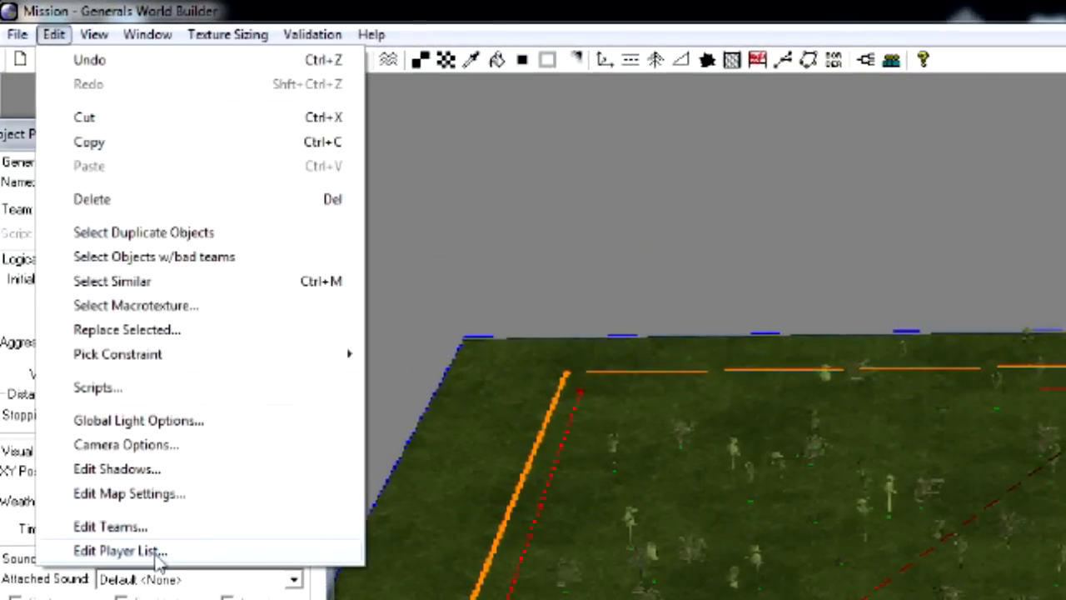
{"action": "left_click", "coordinate": [156, 556]}
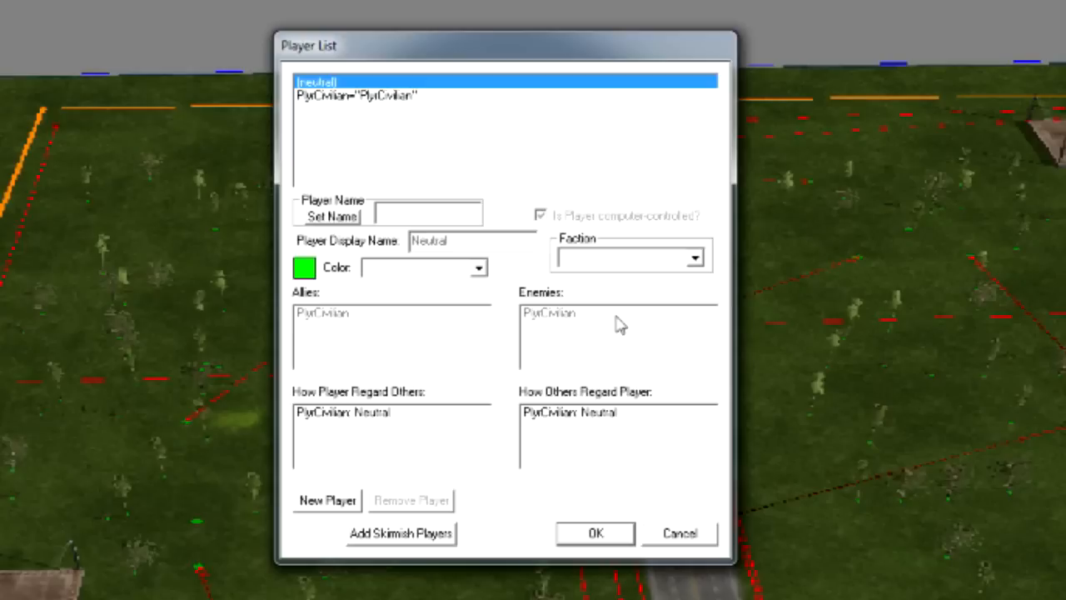
{"action": "left_click", "coordinate": [425, 541]}
{"action": "left_click_drag", "start_coordinate": [709, 107], "coordinate": [723, 160]}
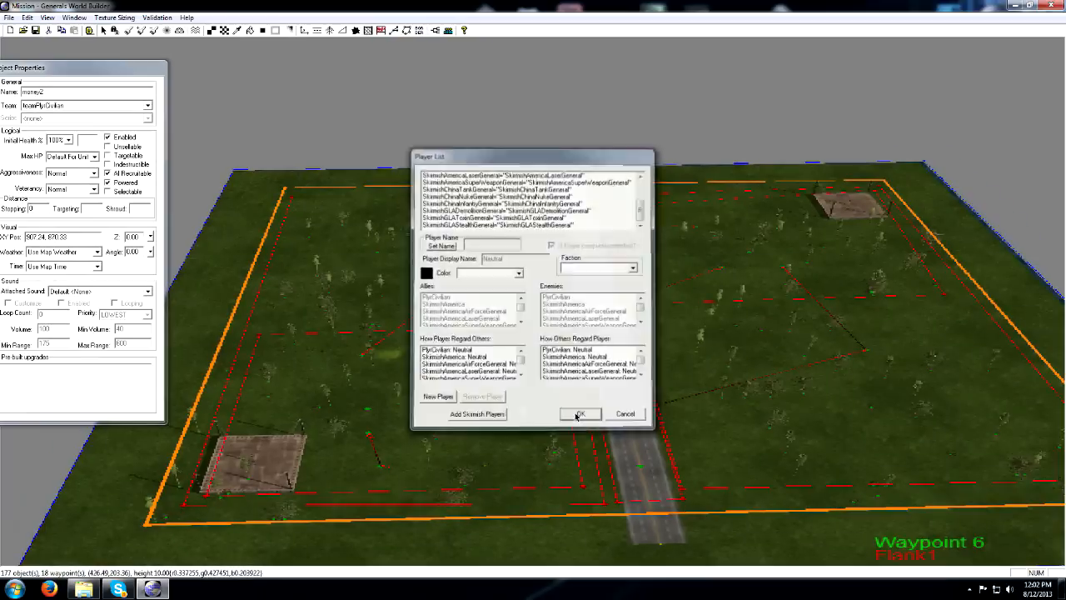
{"action": "left_click", "coordinate": [594, 533]}
Save the map among the user maps as YoutubeMap, replacing the existing file.
{"action": "left_click_drag", "start_coordinate": [78, 84], "coordinate": [205, 88]}
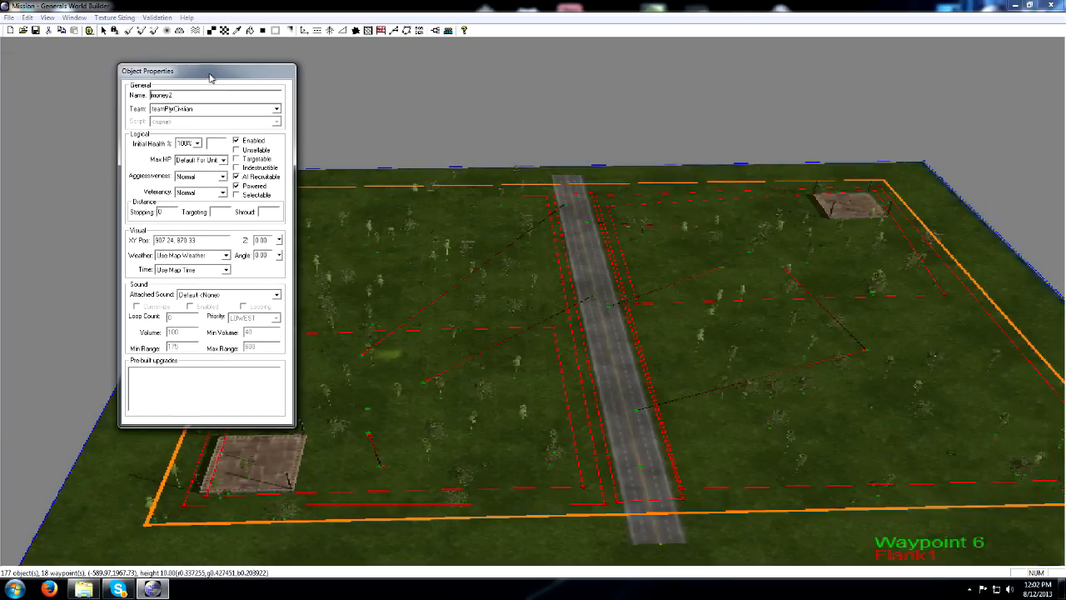
{"action": "left_click", "coordinate": [10, 17]}
{"action": "left_click", "coordinate": [29, 84]}
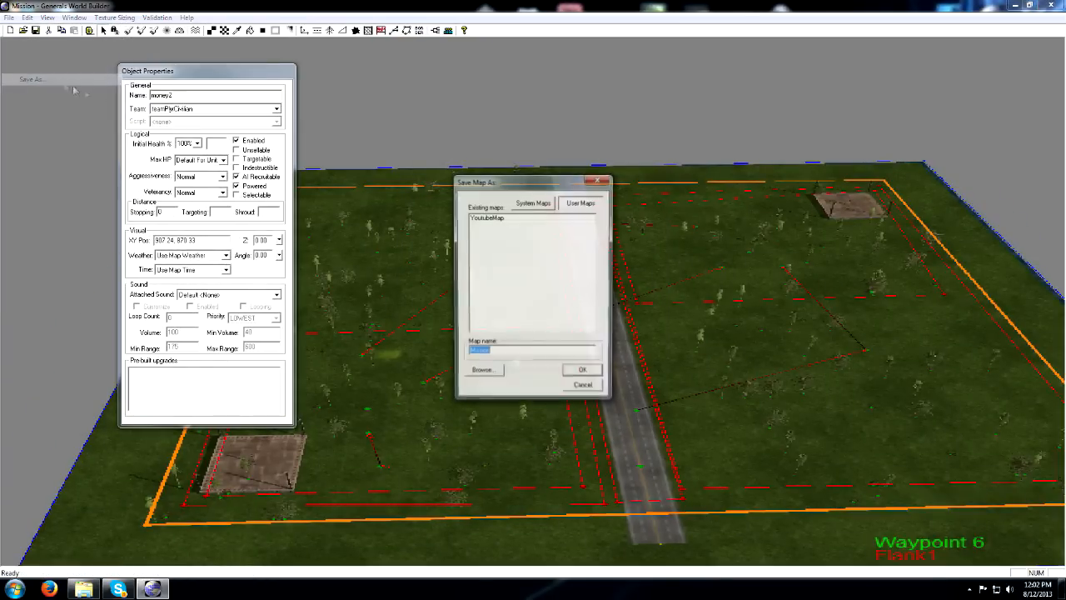
{"action": "left_click", "coordinate": [489, 217]}
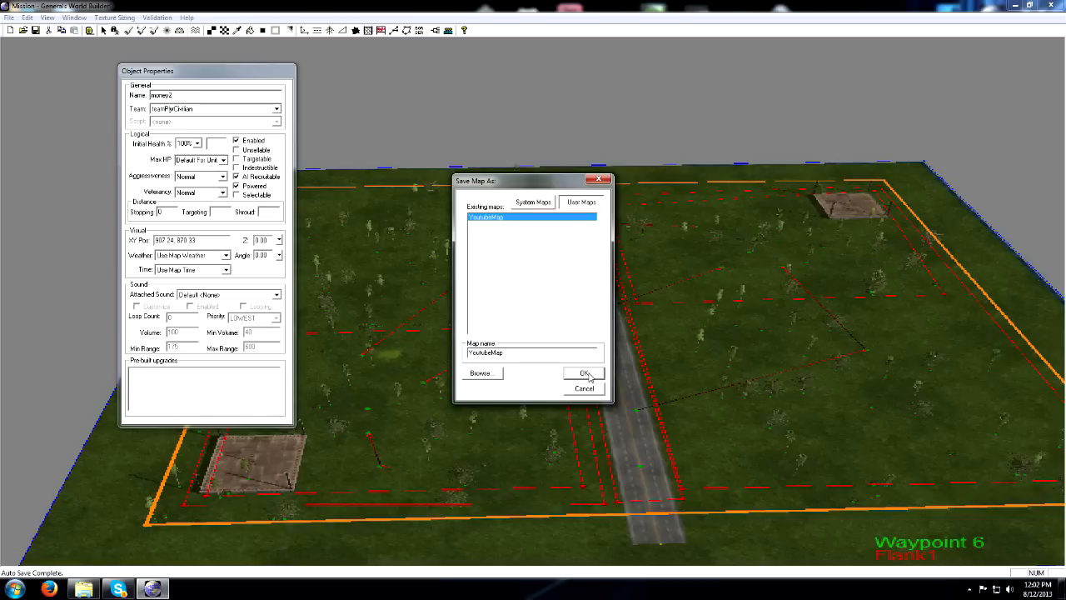
{"action": "left_click", "coordinate": [586, 373]}
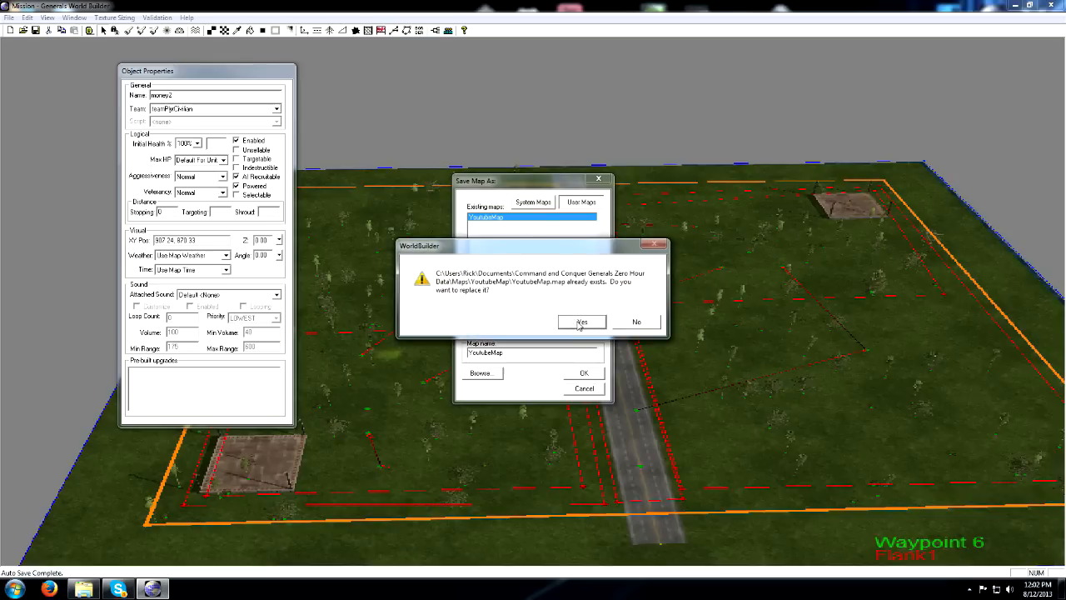
{"action": "left_click", "coordinate": [580, 322]}
{"action": "left_click_drag", "start_coordinate": [247, 80], "coordinate": [150, 69]}
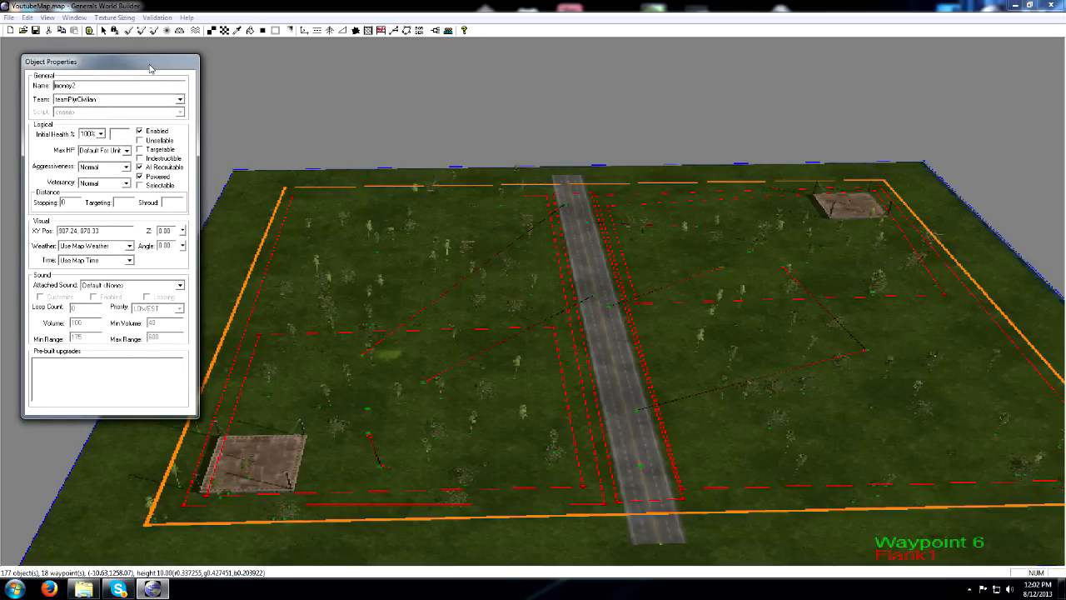